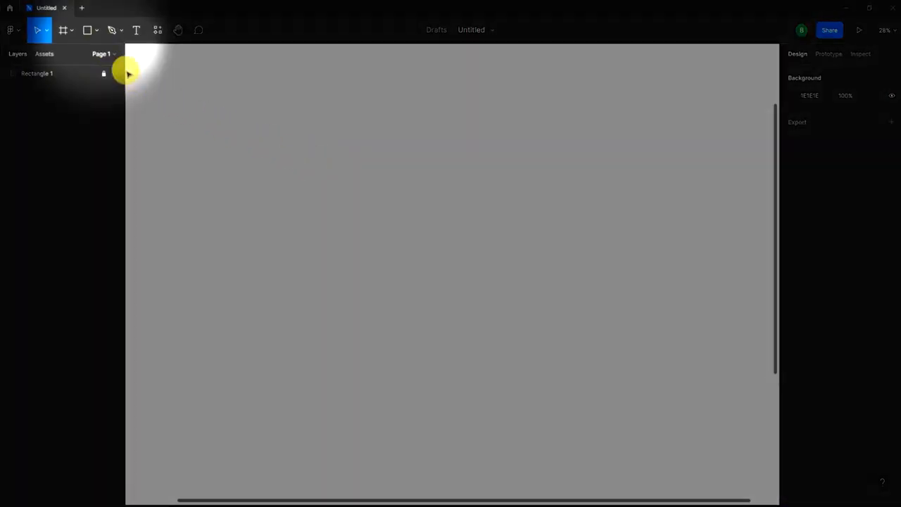
Step: Draw a square of about 1671 × 1671 in the canvas's lower middle as the house wall and fill it red FF0000
{"action": "left_click", "coordinate": [98, 31]}
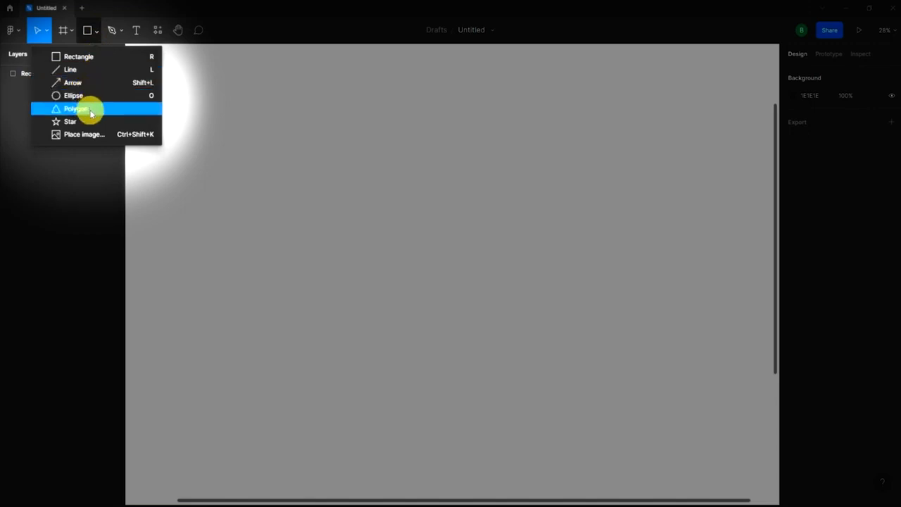
{"action": "left_click", "coordinate": [95, 58]}
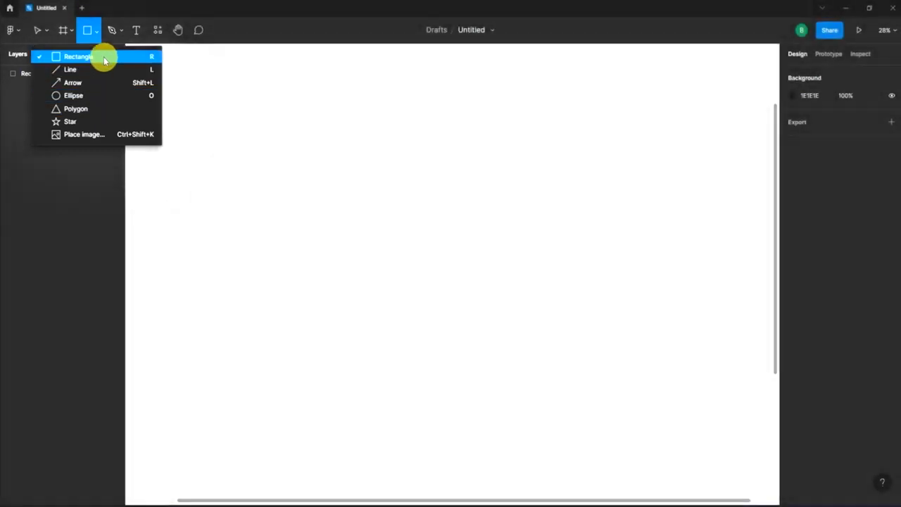
{"action": "left_click", "coordinate": [101, 58]}
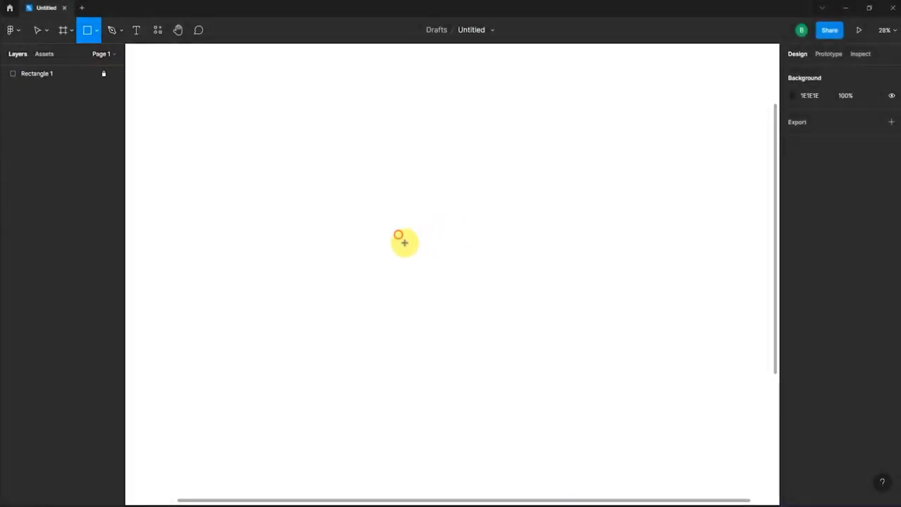
{"action": "left_click_drag", "start_coordinate": [399, 234], "coordinate": [643, 490]}
{"action": "left_click", "coordinate": [793, 239]}
{"action": "left_click", "coordinate": [777, 254]}
{"action": "left_click", "coordinate": [767, 221]}
Step: Draw a triangle with the Polygon tool and fit it above the red square as a roof, about 2023 × 1136
{"action": "left_click", "coordinate": [96, 31]}
{"action": "left_click", "coordinate": [100, 114]}
{"action": "left_click_drag", "start_coordinate": [511, 96], "coordinate": [747, 234]}
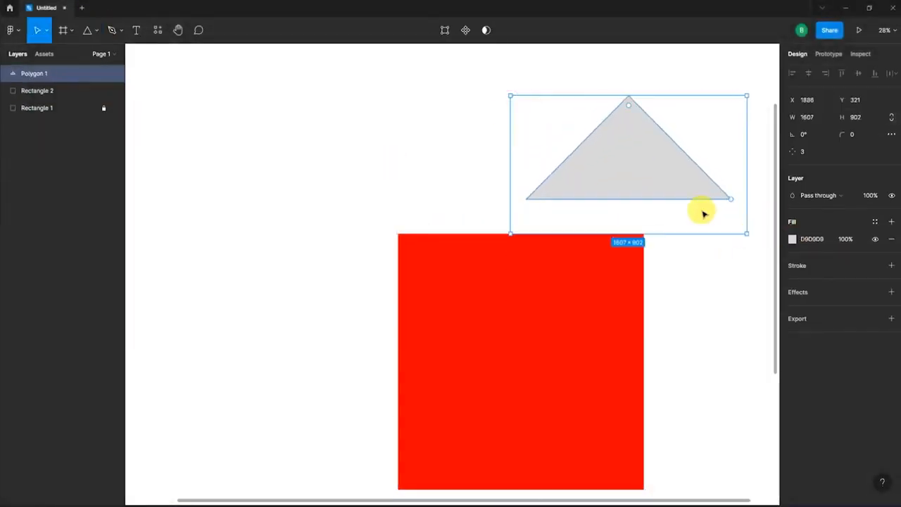
{"action": "left_click_drag", "start_coordinate": [655, 183], "coordinate": [543, 182]}
{"action": "left_click_drag", "start_coordinate": [636, 233], "coordinate": [697, 268]}
{"action": "left_click_drag", "start_coordinate": [612, 197], "coordinate": [550, 206]}
{"action": "left_click", "coordinate": [296, 134]}
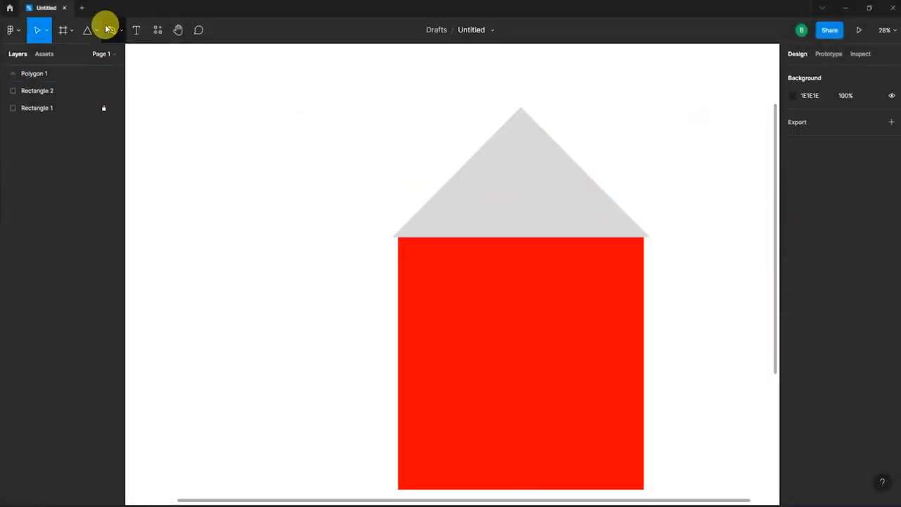
Step: Fill the roof triangle with purple 940CFF
{"action": "left_click", "coordinate": [517, 185]}
{"action": "left_click", "coordinate": [792, 238]}
{"action": "left_click", "coordinate": [751, 376]}
Step: Draw a circular window about 437 wide in the middle of the roof and fill it white
{"action": "left_click", "coordinate": [88, 31]}
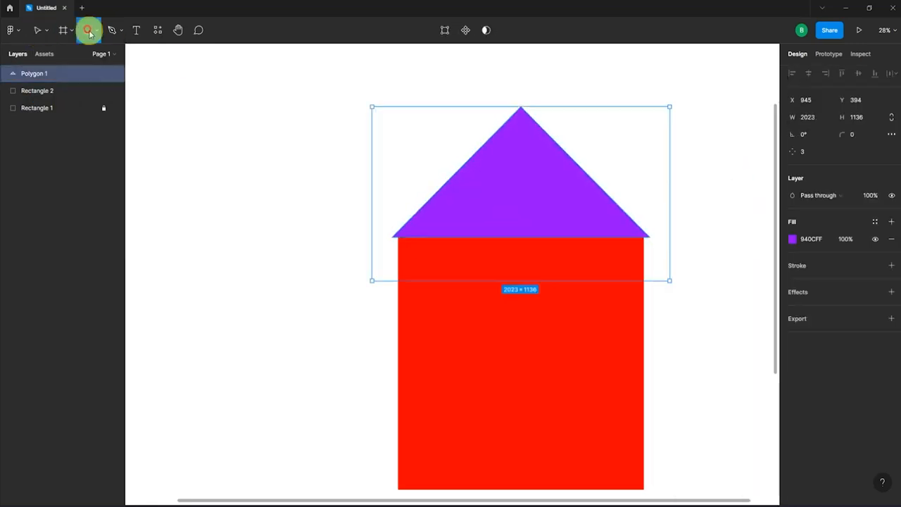
{"action": "left_click_drag", "start_coordinate": [491, 163], "coordinate": [554, 230]}
{"action": "left_click_drag", "start_coordinate": [533, 204], "coordinate": [531, 204]}
{"action": "left_click", "coordinate": [793, 223]}
{"action": "left_click", "coordinate": [682, 161]}
Step: Draw a door rectangle of about 437 × 694 at the bottom centre of the wall
{"action": "left_click", "coordinate": [97, 31]}
{"action": "left_click", "coordinate": [79, 56]}
{"action": "mouse_move", "coordinate": [499, 384]}
{"action": "left_mouse_down"}
{"action": "mouse_move", "coordinate": [529, 419]}
{"action": "mouse_move", "coordinate": [554, 493]}
{"action": "left_mouse_up"}
{"action": "left_click", "coordinate": [539, 328]}
Step: Draw a window rectangle of about 666 × 286 on the wall's upper right and round its corners to 97
{"action": "left_click", "coordinate": [94, 30]}
{"action": "left_click", "coordinate": [78, 56]}
{"action": "mouse_move", "coordinate": [541, 261]}
{"action": "left_mouse_down"}
{"action": "mouse_move", "coordinate": [629, 286]}
{"action": "mouse_move", "coordinate": [639, 304]}
{"action": "left_mouse_up"}
{"action": "left_click", "coordinate": [852, 134]}
{"action": "left_click_drag", "start_coordinate": [843, 134], "coordinate": [21, 136]}
Step: Draw a vertical and a horizontal line, each about 437 long, crossing at the centre of the roof's round window
{"action": "left_click", "coordinate": [96, 30]}
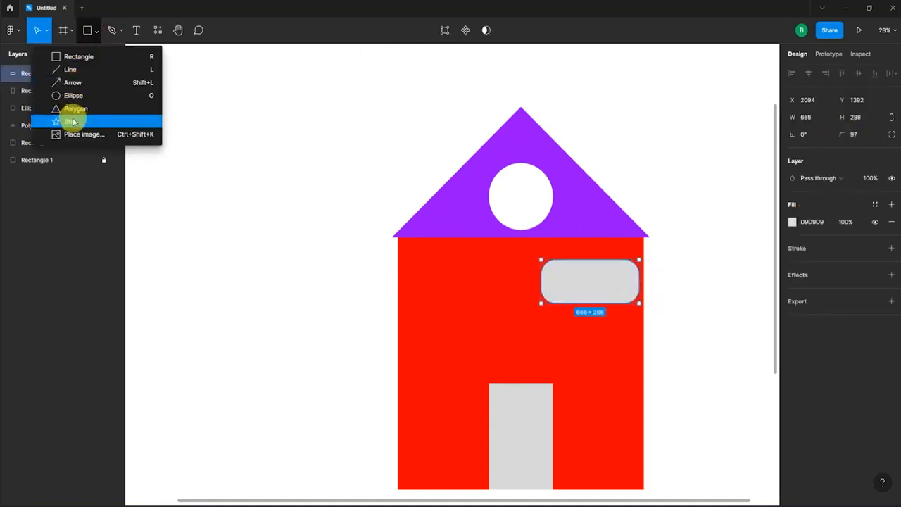
{"action": "left_click", "coordinate": [70, 69]}
{"action": "left_click_drag", "start_coordinate": [521, 163], "coordinate": [522, 229]}
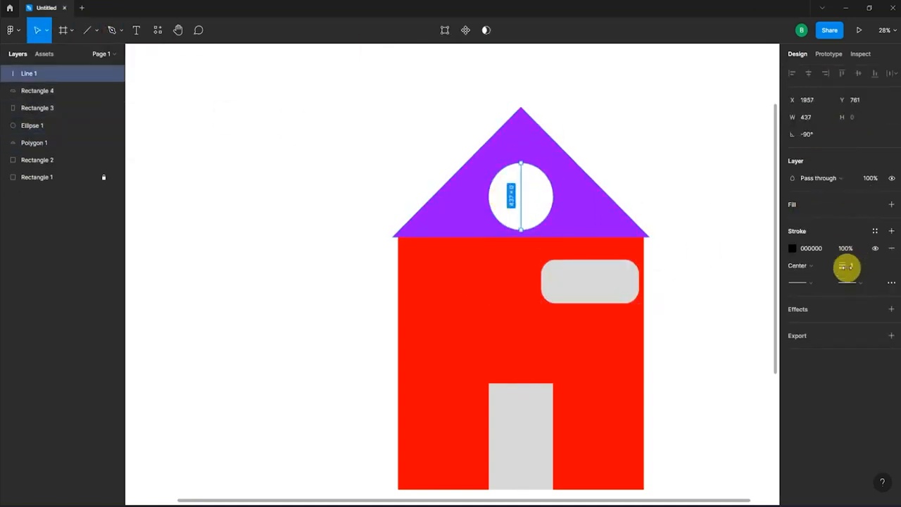
{"action": "key", "text": "l"}
{"action": "left_click_drag", "start_coordinate": [487, 196], "coordinate": [553, 196]}
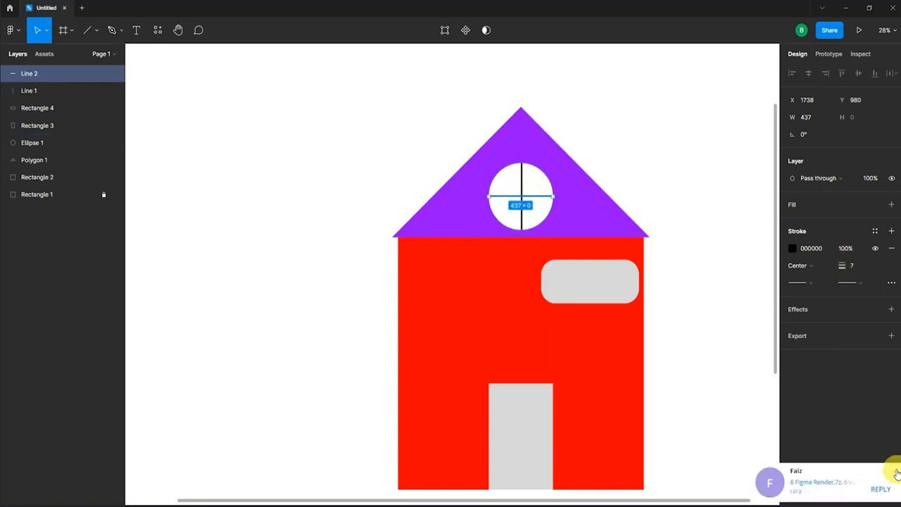
{"action": "left_click", "coordinate": [663, 135]}
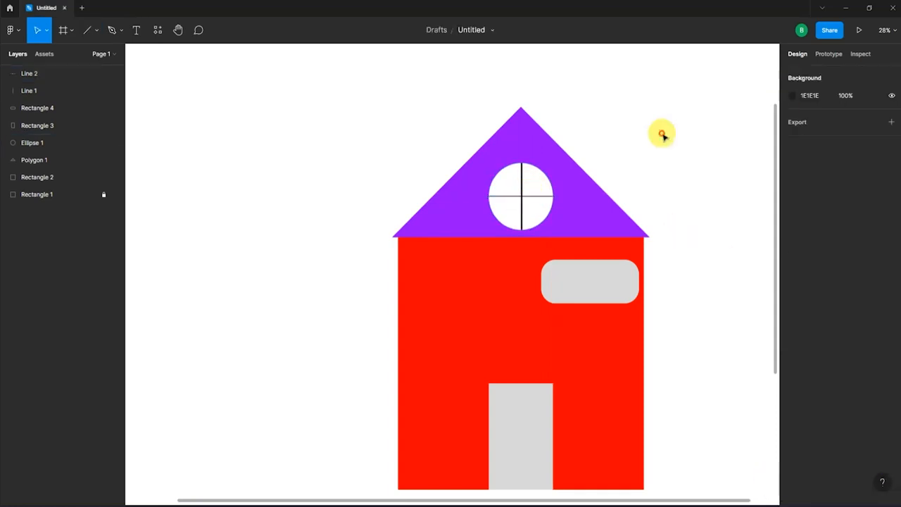
Step: Lighten the fill of the rounded rectangular window to a near-white grey
{"action": "left_click", "coordinate": [590, 281]}
{"action": "left_click", "coordinate": [792, 222]}
{"action": "left_click_drag", "start_coordinate": [690, 247], "coordinate": [658, 243]}
{"action": "left_click", "coordinate": [769, 223]}
{"action": "left_click", "coordinate": [749, 262]}
Step: Draw a 504 × 504 circle on the wall's upper left and reduce its arc to the top half with a -50% sweep
{"action": "left_click", "coordinate": [96, 30]}
{"action": "left_click", "coordinate": [70, 103]}
{"action": "left_click_drag", "start_coordinate": [413, 260], "coordinate": [487, 337]}
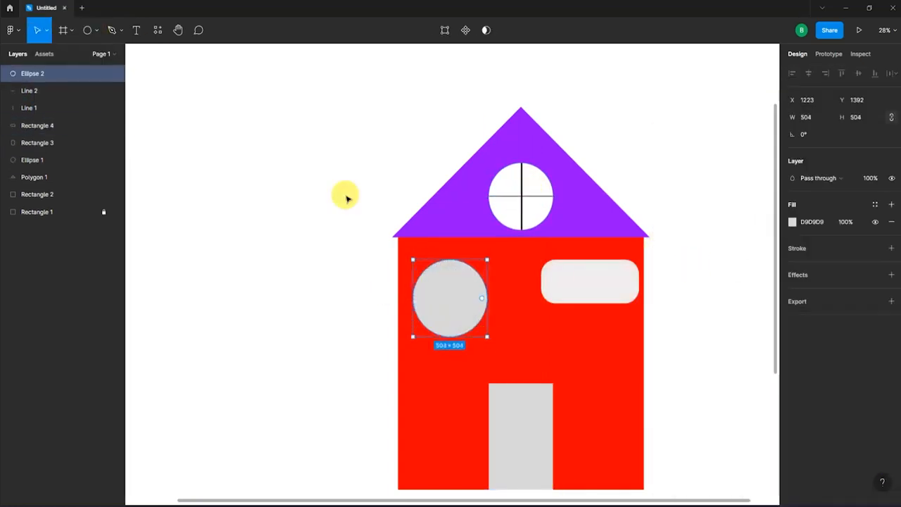
{"action": "left_click_drag", "start_coordinate": [482, 298], "coordinate": [409, 302]}
{"action": "left_click_drag", "start_coordinate": [491, 256], "coordinate": [479, 272]}
{"action": "left_click", "coordinate": [690, 257]}
{"action": "left_click", "coordinate": [524, 416]}
{"action": "mouse_move", "coordinate": [497, 392]}
{"action": "left_mouse_down"}
{"action": "mouse_move", "coordinate": [500, 402]}
{"action": "mouse_move", "coordinate": [490, 384]}
{"action": "left_mouse_up"}
Step: Fill the semicircular window white FFFFFF and divide it with a vertical line through its centre
{"action": "left_click", "coordinate": [451, 283]}
{"action": "left_click", "coordinate": [792, 239]}
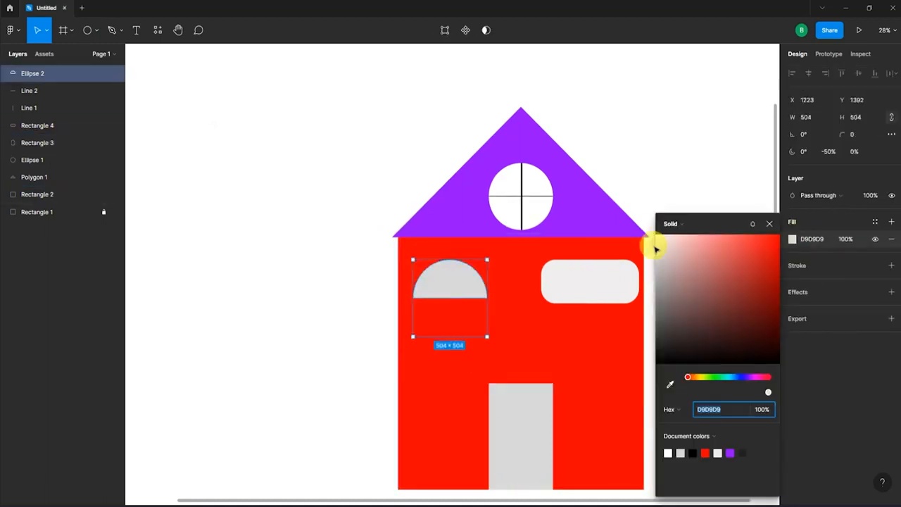
{"action": "left_click", "coordinate": [657, 237]}
{"action": "left_click", "coordinate": [97, 31]}
{"action": "left_click", "coordinate": [92, 66]}
{"action": "left_click_drag", "start_coordinate": [451, 259], "coordinate": [451, 298]}
{"action": "key", "text": "Tab"}
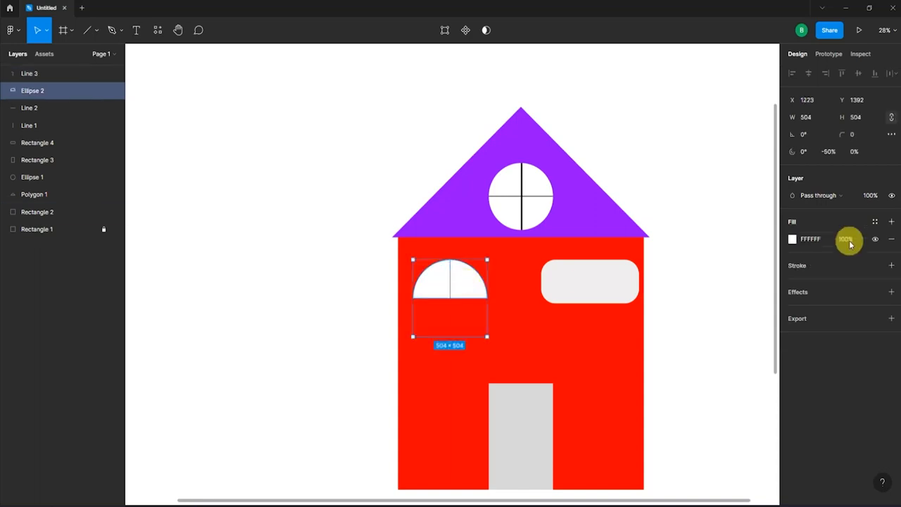
Step: Add black outlines to the semicircular window and the rounded rectangular window
{"action": "left_click", "coordinate": [892, 265]}
{"action": "left_click", "coordinate": [592, 282]}
{"action": "left_click", "coordinate": [892, 248]}
{"action": "mouse_move", "coordinate": [844, 300]}
{"action": "left_mouse_down"}
{"action": "mouse_move", "coordinate": [848, 287]}
{"action": "mouse_move", "coordinate": [848, 306]}
{"action": "left_mouse_up"}
Step: Add black inside strokes with a weight of 4 to the roof triangle and the red wall
{"action": "left_click", "coordinate": [583, 215]}
{"action": "left_click", "coordinate": [891, 265]}
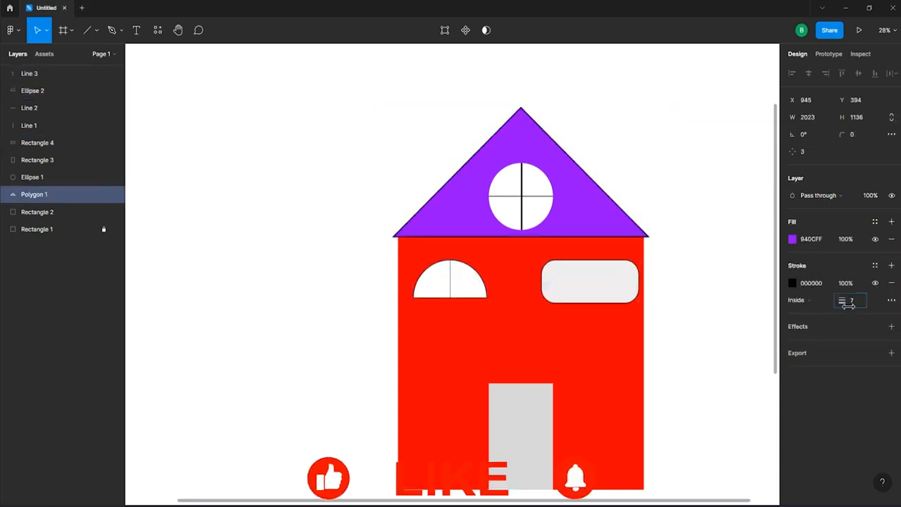
{"action": "key", "text": "Tab"}
{"action": "left_click", "coordinate": [871, 274]}
{"action": "left_click", "coordinate": [892, 248]}
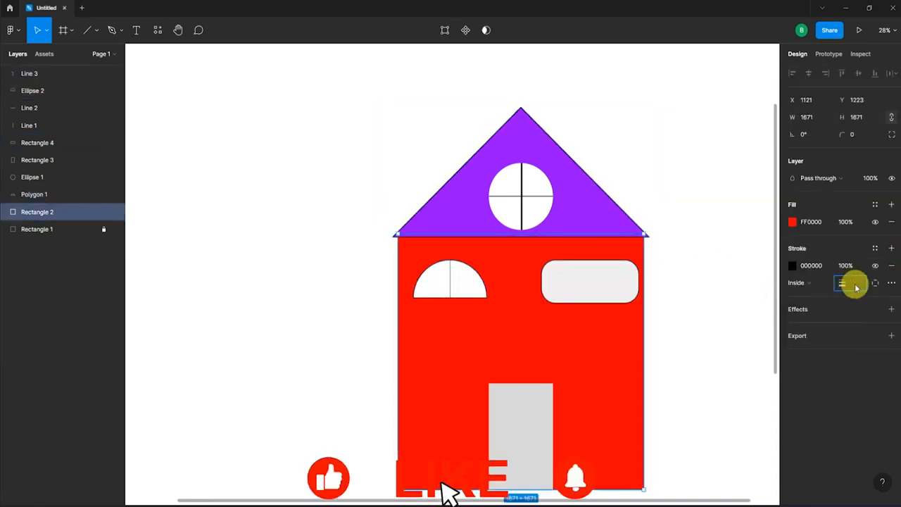
{"action": "key", "text": "Escape"}
Step: Edit the door's vector and draw an angled open door leaf inward from its left edge with the Pen tool
{"action": "left_click", "coordinate": [492, 386]}
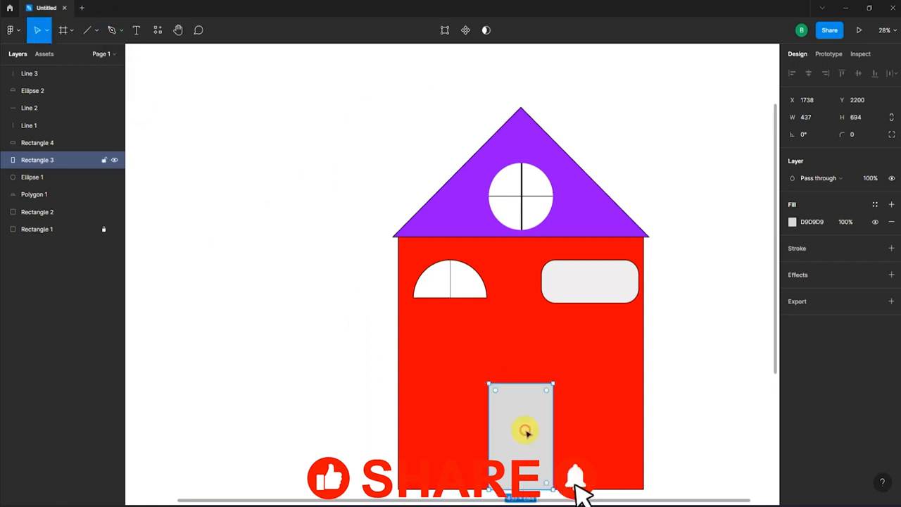
{"action": "double_click", "coordinate": [526, 430]}
{"action": "left_click", "coordinate": [63, 30]}
{"action": "left_click", "coordinate": [489, 384]}
{"action": "left_click", "coordinate": [510, 406]}
{"action": "left_click", "coordinate": [510, 473]}
{"action": "left_click", "coordinate": [488, 490]}
Step: Give the door's left leaf its own dark grey fill, 4A4141, with the Paint bucket
{"action": "left_click", "coordinate": [107, 30]}
{"action": "left_click", "coordinate": [495, 417]}
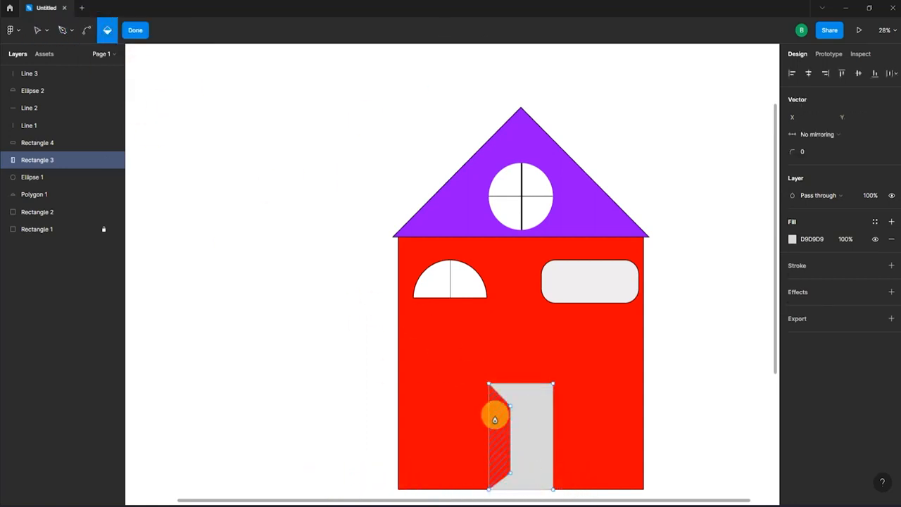
{"action": "left_click", "coordinate": [135, 30]}
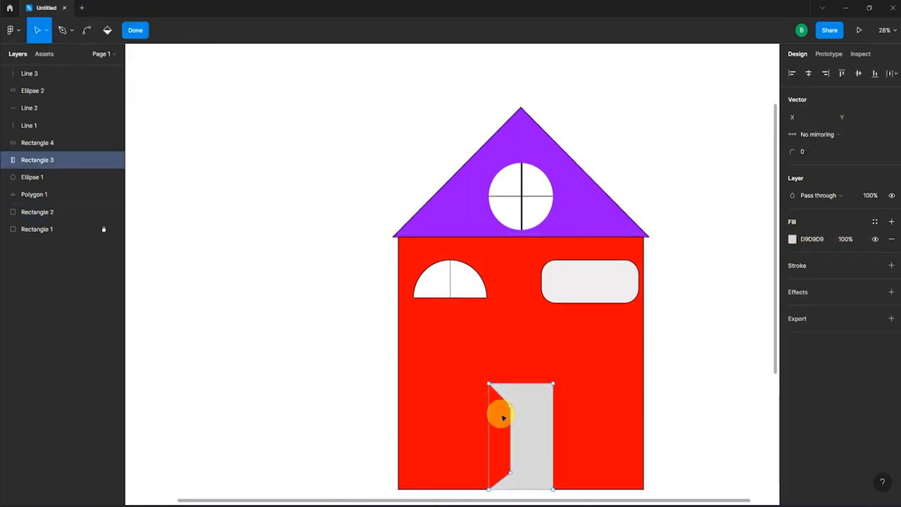
{"action": "left_click", "coordinate": [503, 421]}
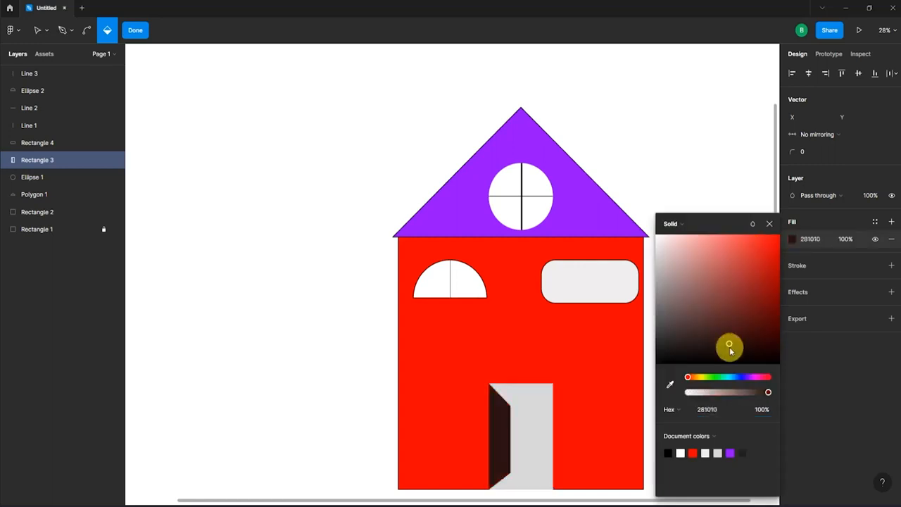
{"action": "left_click", "coordinate": [671, 313]}
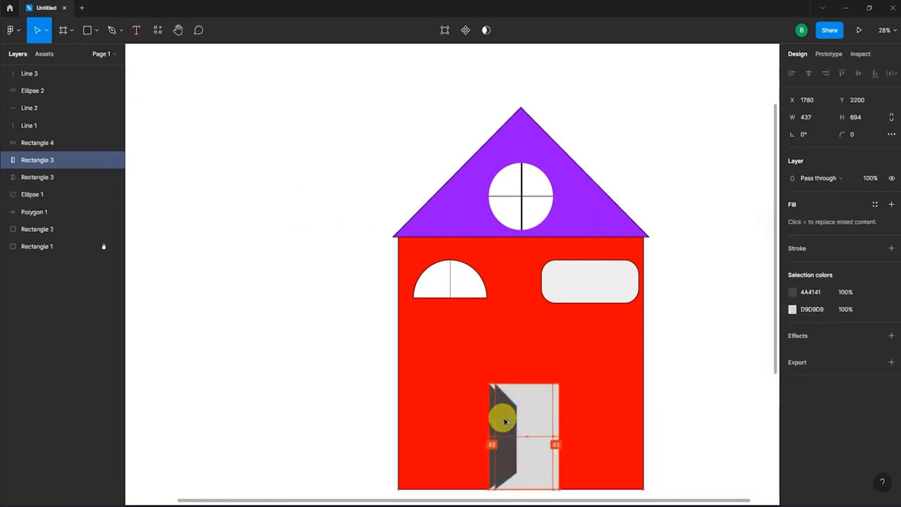
{"action": "double_click", "coordinate": [501, 416]}
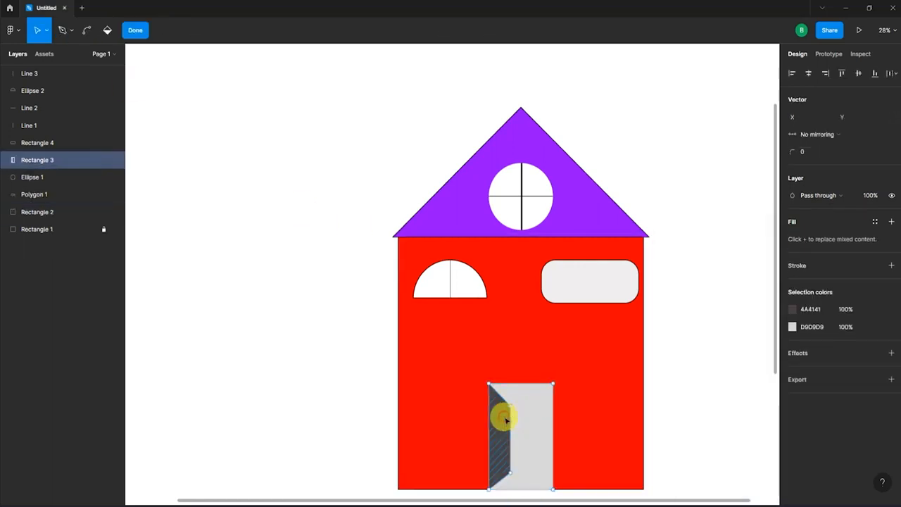
{"action": "left_click", "coordinate": [503, 420]}
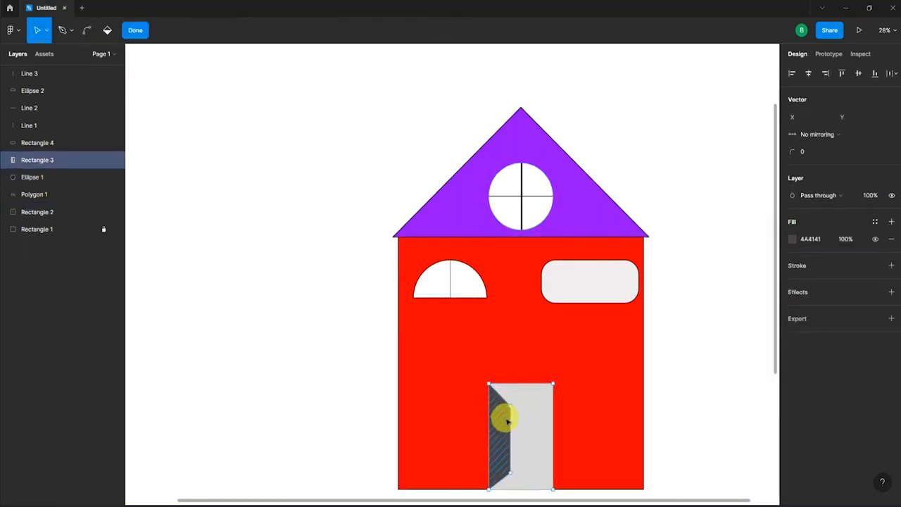
{"action": "left_click", "coordinate": [54, 156]}
{"action": "left_click", "coordinate": [86, 30]}
Step: Draw a mirrored angled leaf inward from the door's right edge with the Pen tool in vector editing
{"action": "double_click", "coordinate": [528, 408]}
{"action": "left_click", "coordinate": [62, 31]}
{"action": "left_click", "coordinate": [553, 384]}
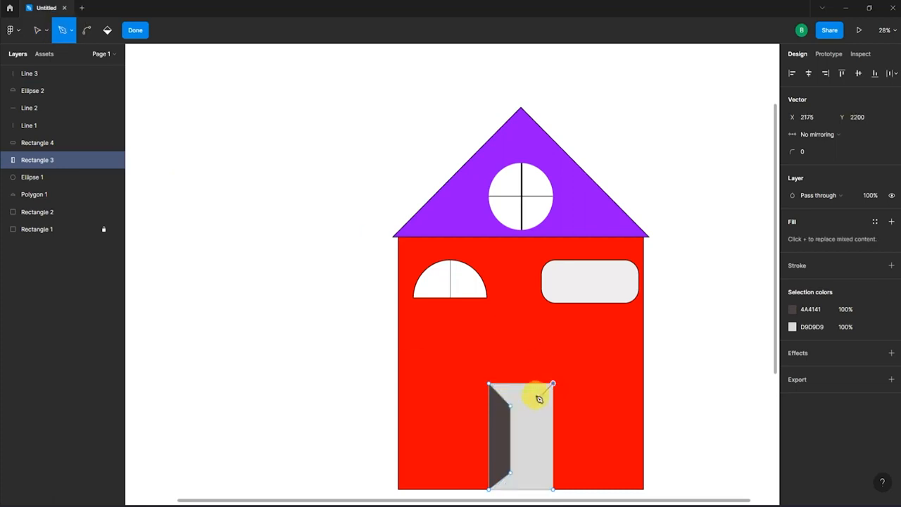
{"action": "left_click", "coordinate": [553, 489]}
Step: Fill the door's right leaf with dark grey 4A4141 to match the left leaf and finish editing the door
{"action": "left_click", "coordinate": [107, 30]}
{"action": "left_click", "coordinate": [545, 438]}
{"action": "left_click", "coordinate": [793, 239]}
{"action": "left_click", "coordinate": [672, 382]}
{"action": "left_click", "coordinate": [500, 437]}
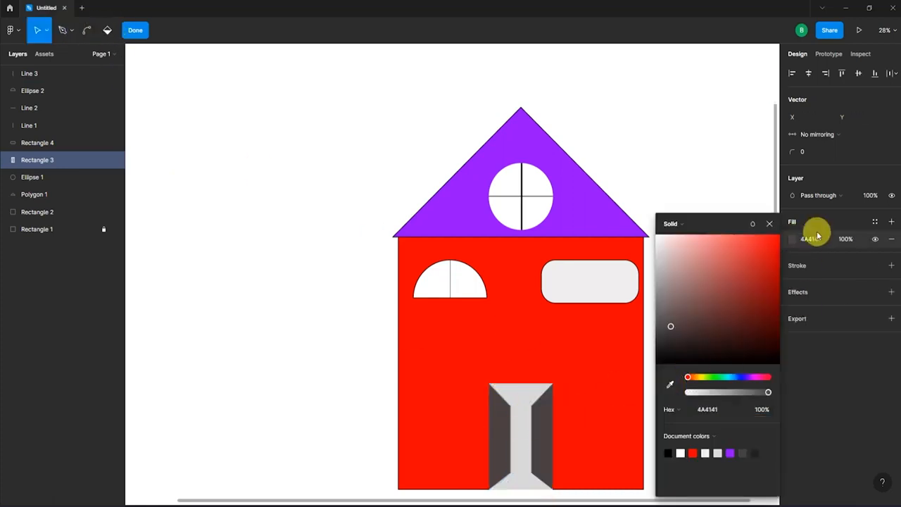
{"action": "left_click", "coordinate": [768, 224]}
{"action": "left_click", "coordinate": [659, 323]}
{"action": "left_click", "coordinate": [200, 80]}
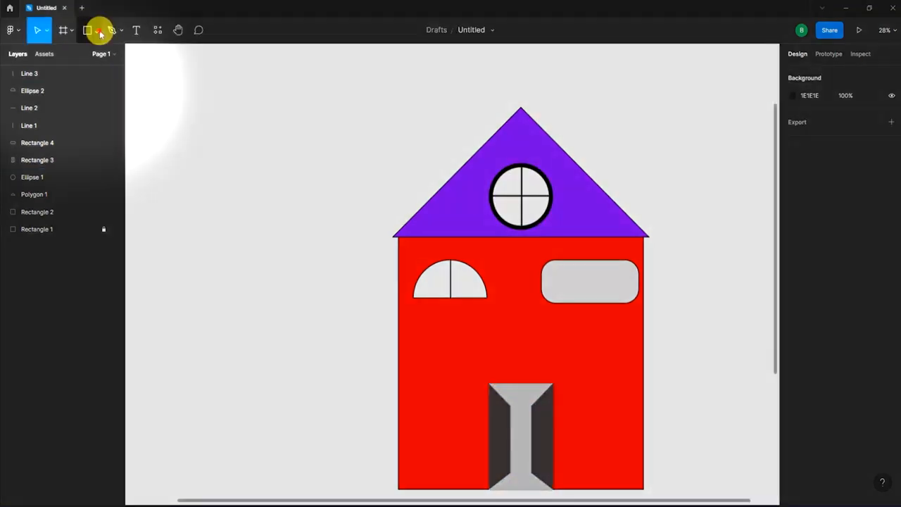
{"action": "left_click", "coordinate": [97, 30]}
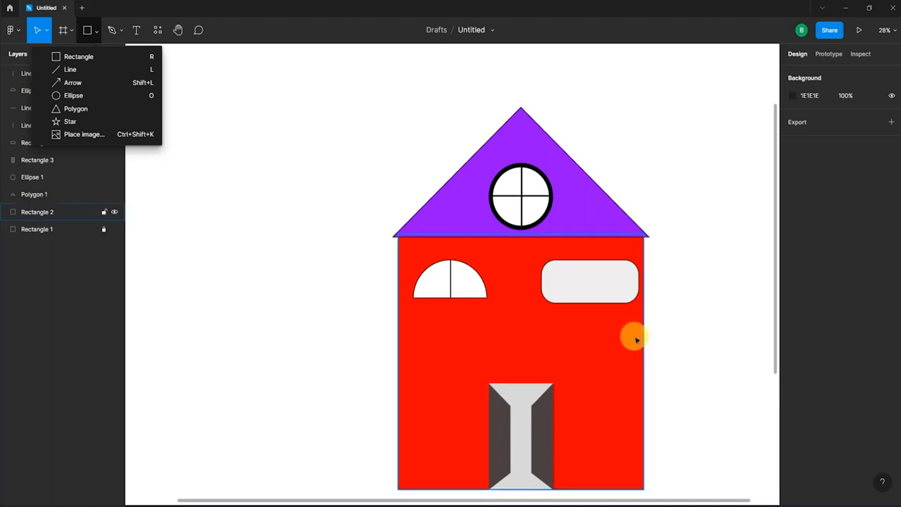
{"action": "left_click", "coordinate": [636, 340]}
Step: Change the fill of the square house wall from red to teal
{"action": "left_click", "coordinate": [617, 364]}
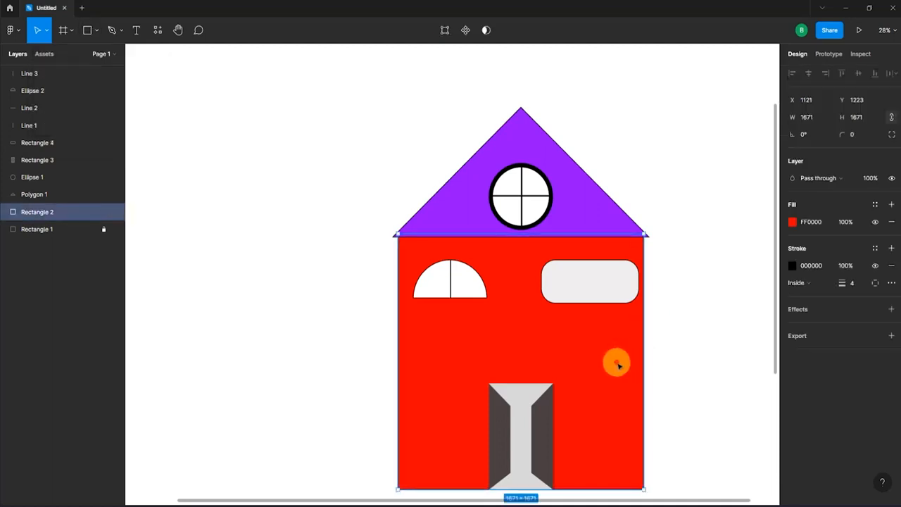
{"action": "left_click", "coordinate": [792, 224]}
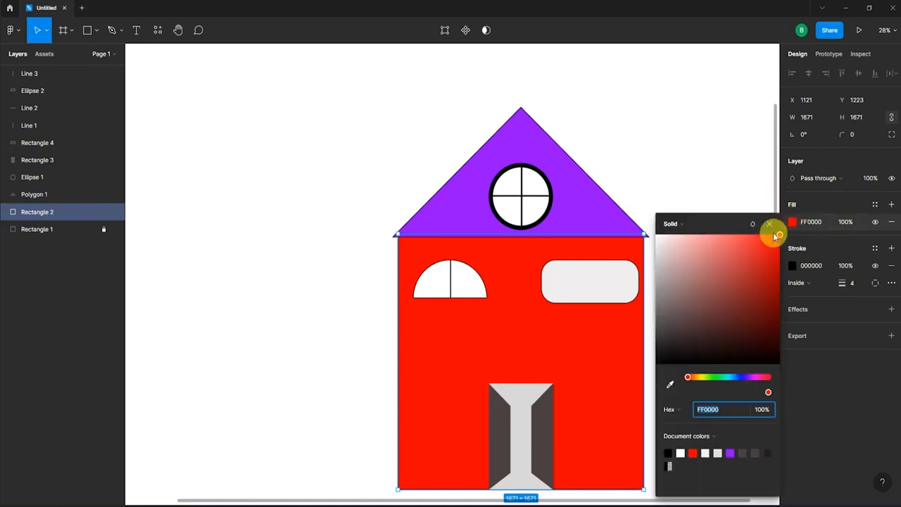
{"action": "left_click_drag", "start_coordinate": [775, 233], "coordinate": [727, 376]}
{"action": "left_click_drag", "start_coordinate": [753, 312], "coordinate": [757, 282]}
{"action": "left_click", "coordinate": [651, 299]}
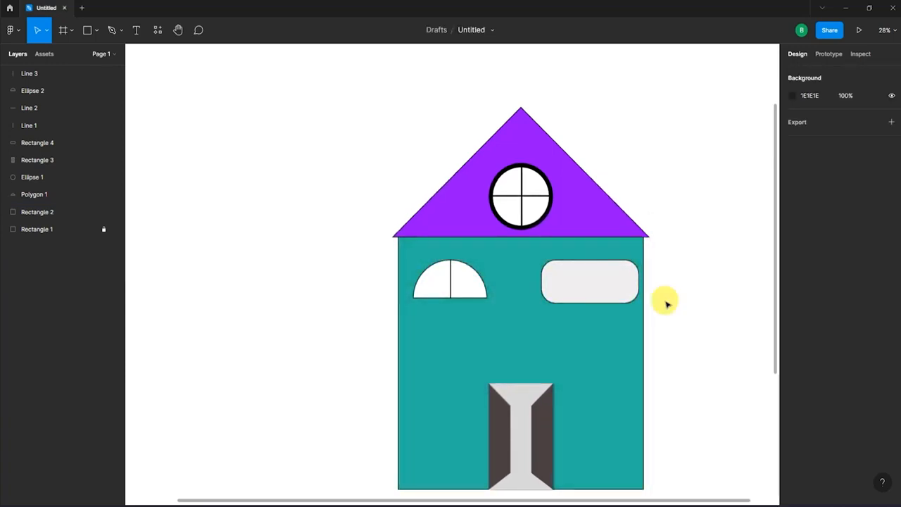
Step: Change the roof triangle's fill to yellow-green ADCF24
{"action": "left_click", "coordinate": [610, 210]}
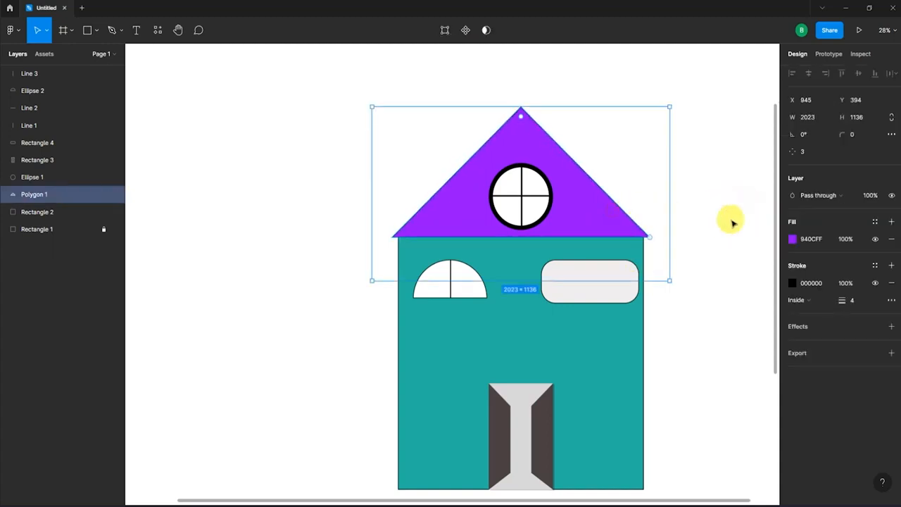
{"action": "left_click", "coordinate": [791, 240]}
{"action": "left_click_drag", "start_coordinate": [753, 262], "coordinate": [712, 279]}
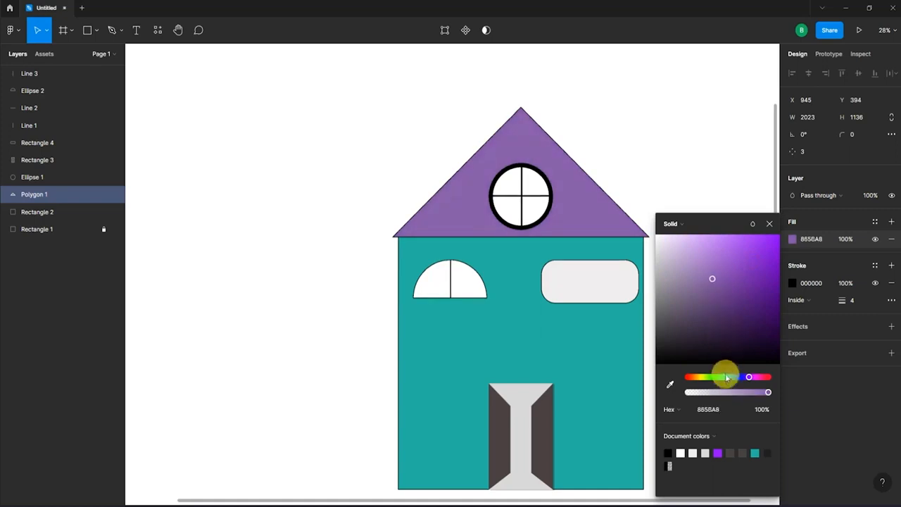
{"action": "left_click_drag", "start_coordinate": [726, 378], "coordinate": [704, 377]}
{"action": "left_click", "coordinate": [735, 287]}
{"action": "left_click", "coordinate": [759, 261]}
{"action": "left_click", "coordinate": [770, 224]}
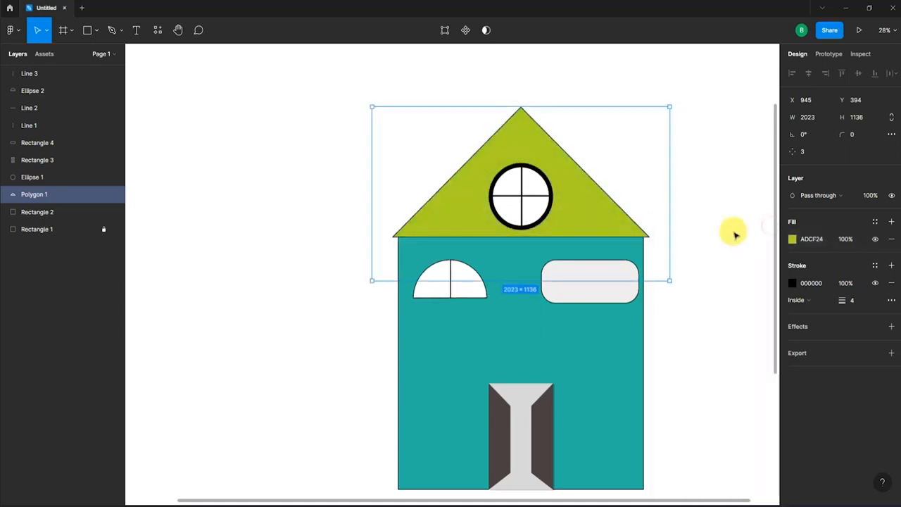
{"action": "left_click", "coordinate": [689, 346]}
Step: Recolour the door's right leaf to pink-red DF2065 and its left leaf to coral FF4F4F
{"action": "left_click", "coordinate": [553, 408]}
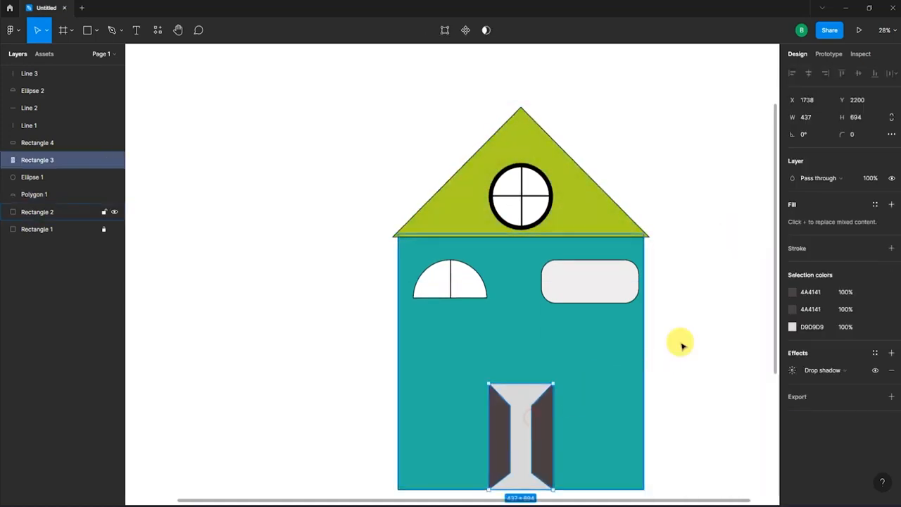
{"action": "left_click", "coordinate": [791, 310]}
{"action": "left_click", "coordinate": [764, 378]}
{"action": "left_click", "coordinate": [754, 243]}
{"action": "left_click", "coordinate": [792, 293]}
{"action": "left_click", "coordinate": [741, 236]}
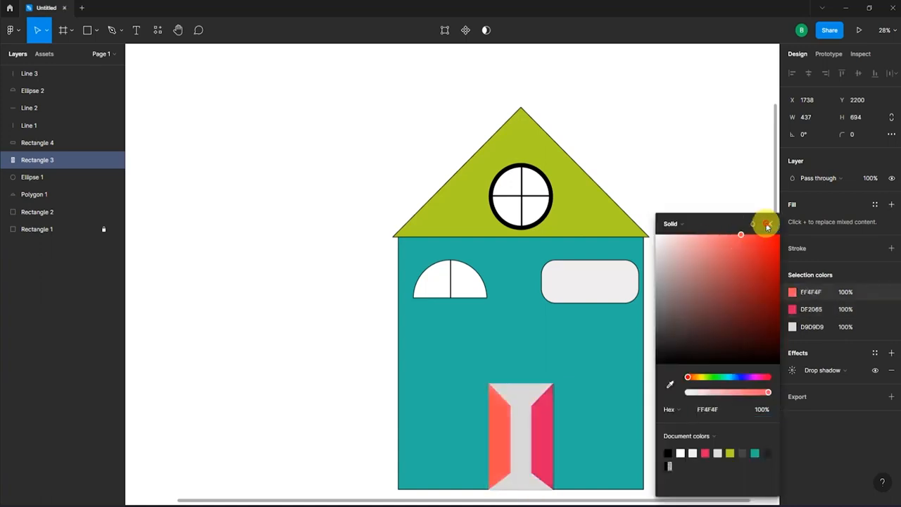
{"action": "left_click", "coordinate": [770, 224]}
Step: Change the door's light grey background area between the leaves to dark grey
{"action": "left_click", "coordinate": [792, 327]}
{"action": "left_click", "coordinate": [659, 320]}
{"action": "left_click", "coordinate": [655, 274]}
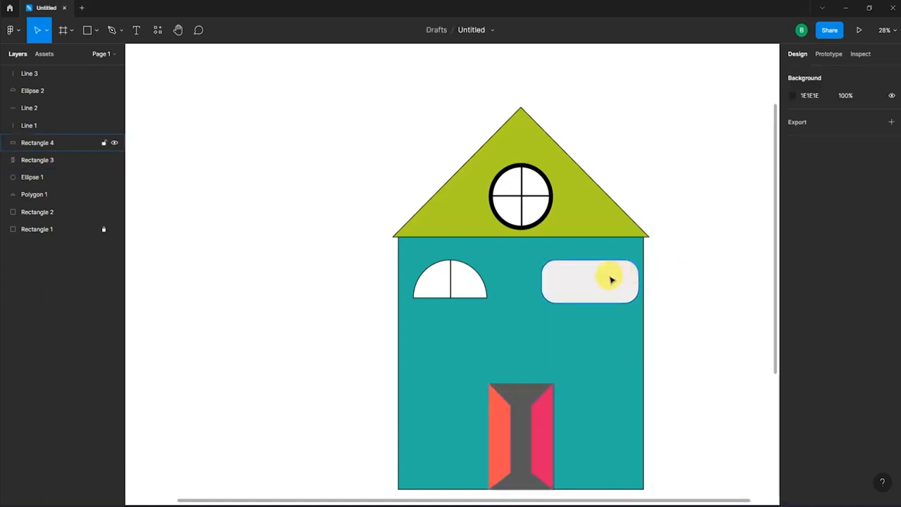
Step: Draw a rectangle about 1097 × 373 on the empty canvas beside the house
{"action": "left_click", "coordinate": [549, 270]}
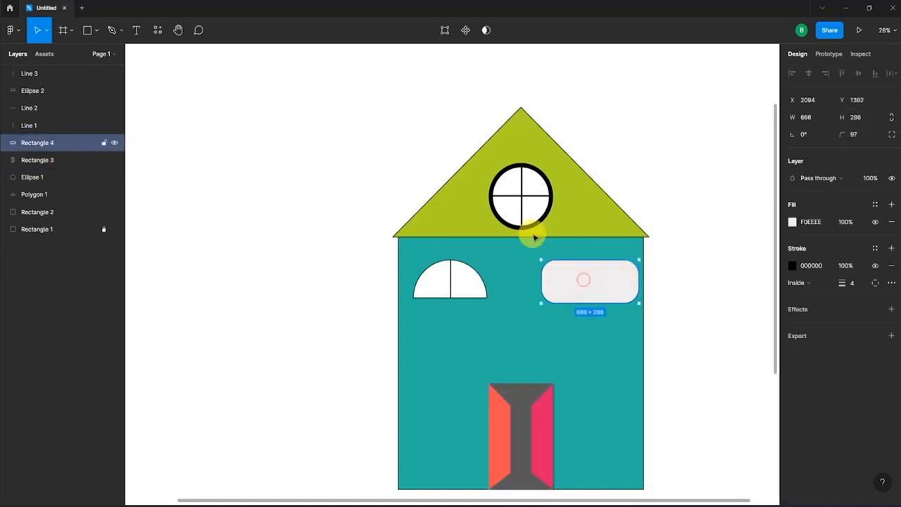
{"action": "left_click", "coordinate": [98, 32]}
{"action": "left_click", "coordinate": [98, 54]}
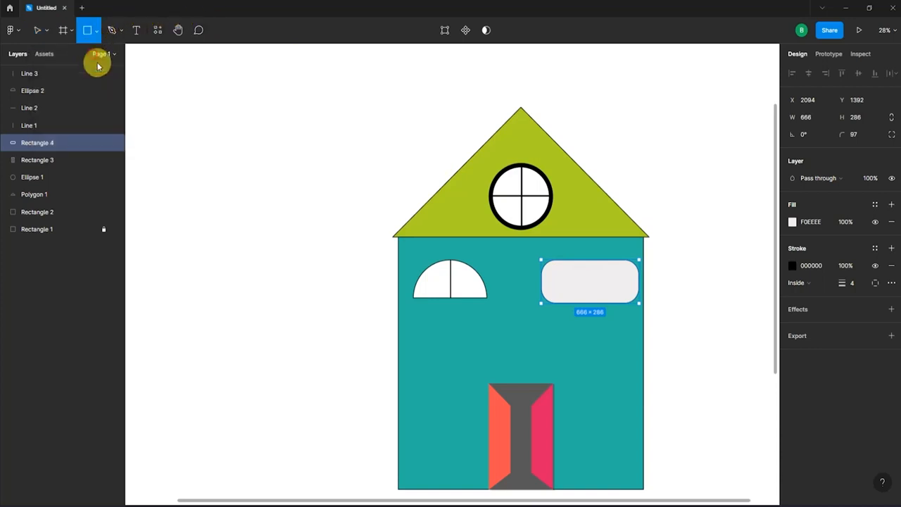
{"action": "left_click_drag", "start_coordinate": [150, 95], "coordinate": [312, 154]}
{"action": "left_click", "coordinate": [343, 110]}
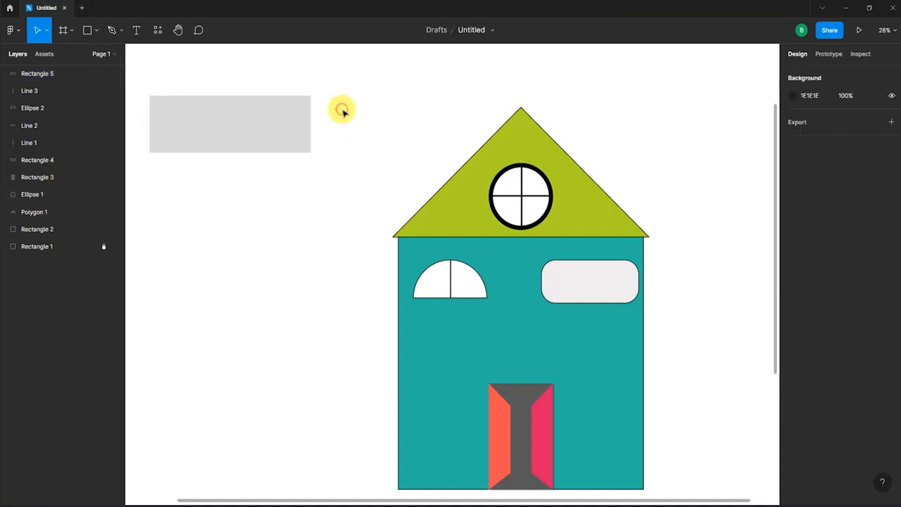
Step: Round the grey rectangle's corners with a radius of 100 and delete the rectangle
{"action": "left_click", "coordinate": [251, 122]}
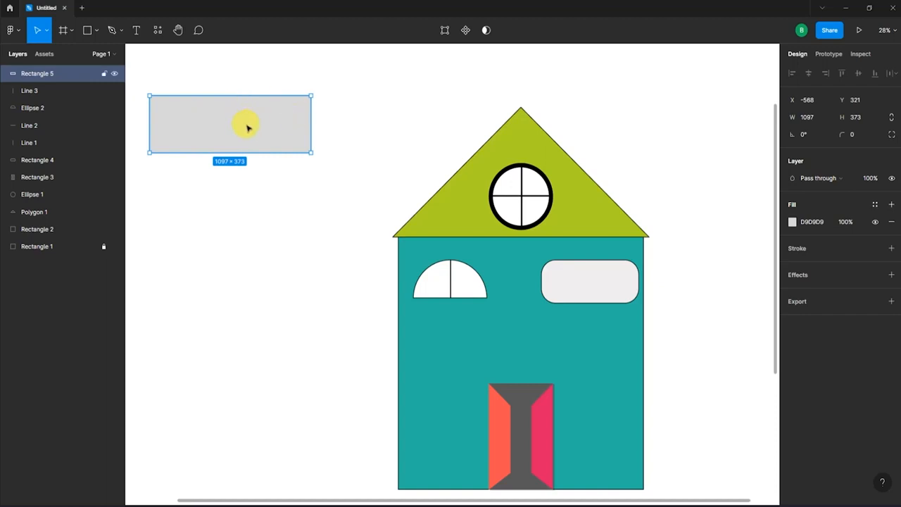
{"action": "left_click", "coordinate": [847, 134]}
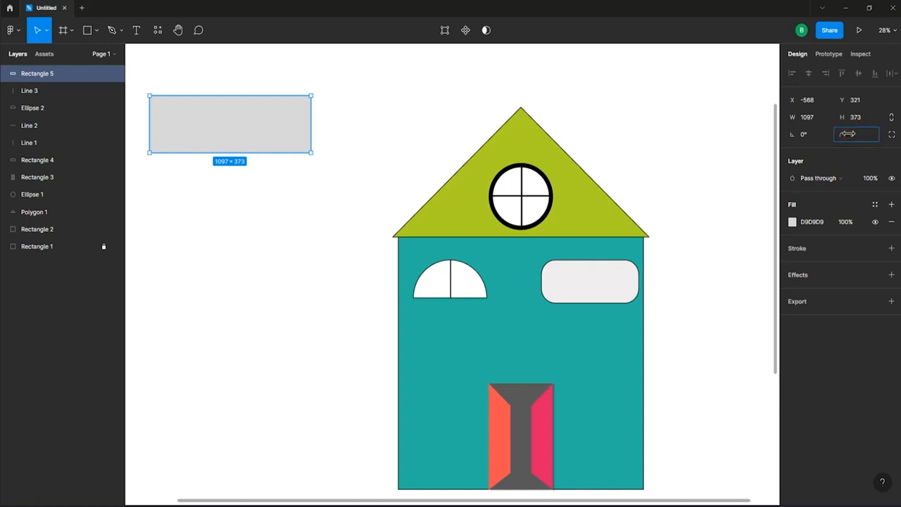
{"action": "left_click_drag", "start_coordinate": [848, 133], "coordinate": [872, 133]}
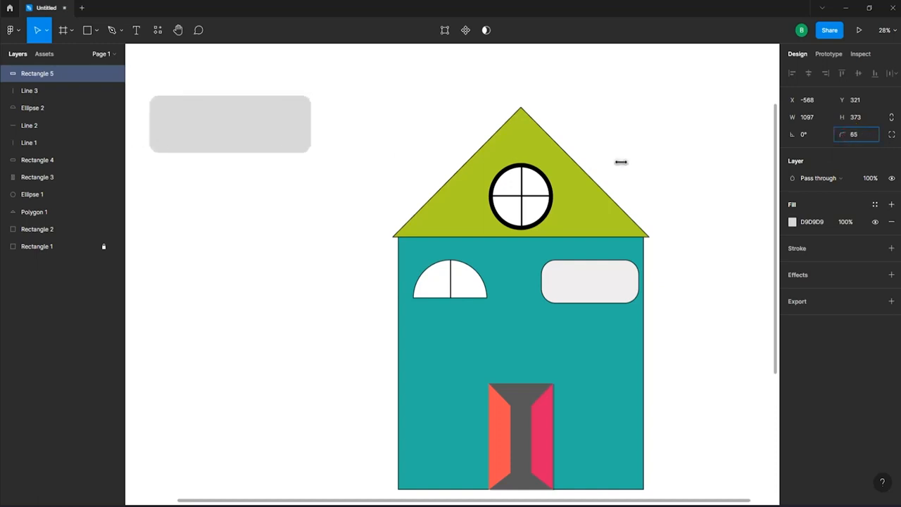
{"action": "mouse_move", "coordinate": [401, 169]}
{"action": "left_mouse_down"}
{"action": "mouse_move", "coordinate": [564, 212]}
{"action": "mouse_move", "coordinate": [418, 165]}
{"action": "left_mouse_up"}
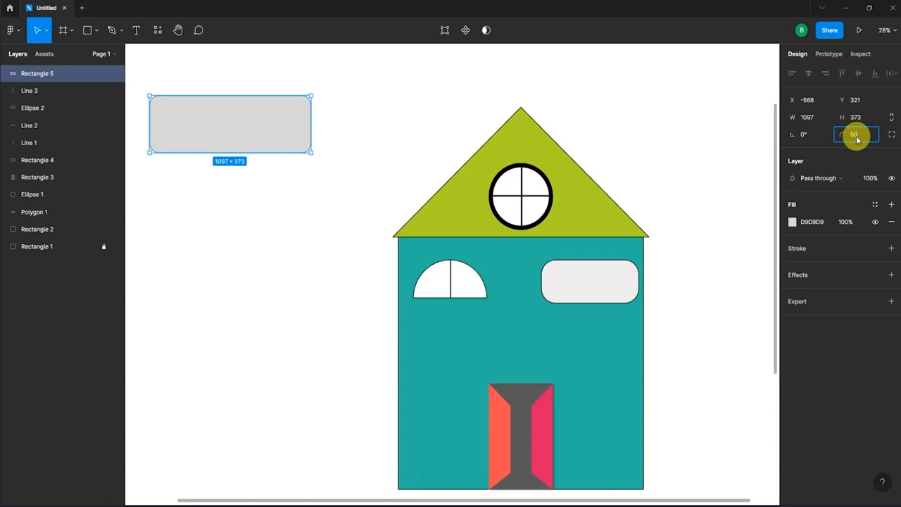
{"action": "key", "text": "Return"}
{"action": "left_click", "coordinate": [741, 134]}
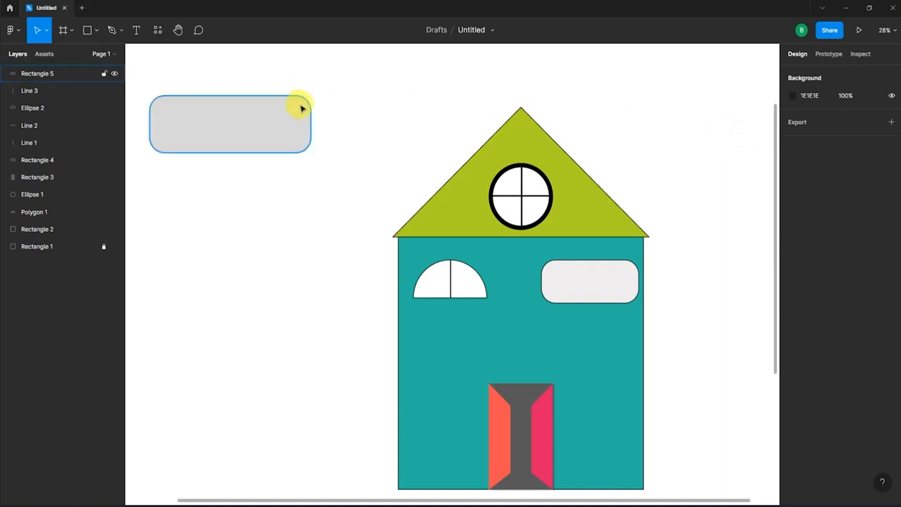
{"action": "left_click", "coordinate": [238, 108]}
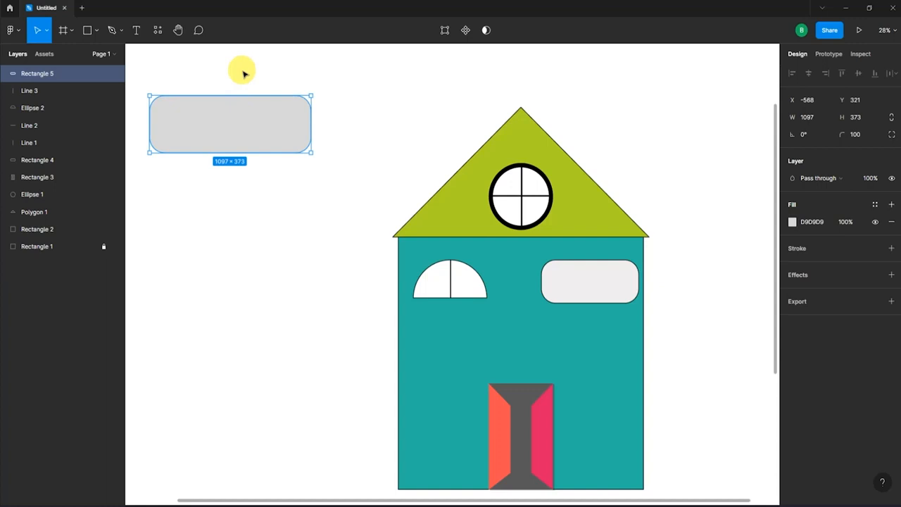
{"action": "key", "text": "Delete"}
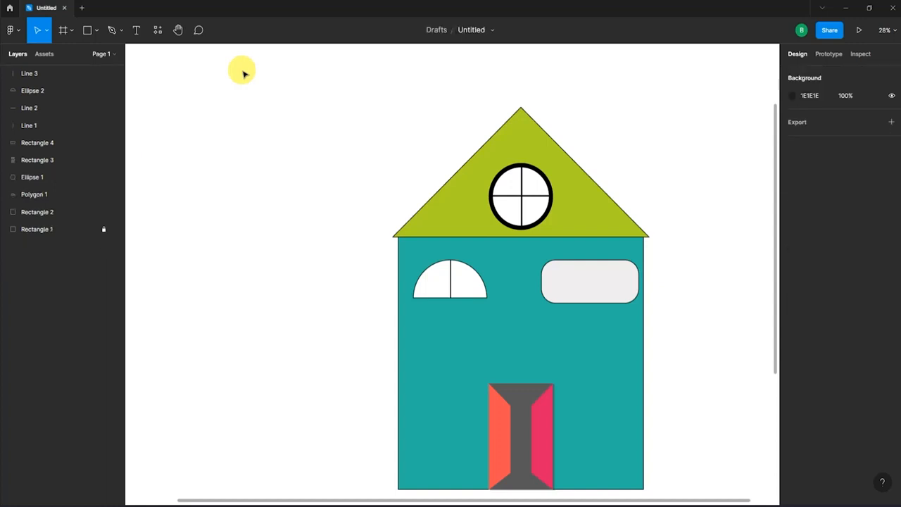
Step: Try a corner radius of 100 on the roof triangle and undo the rounding
{"action": "left_click", "coordinate": [509, 136]}
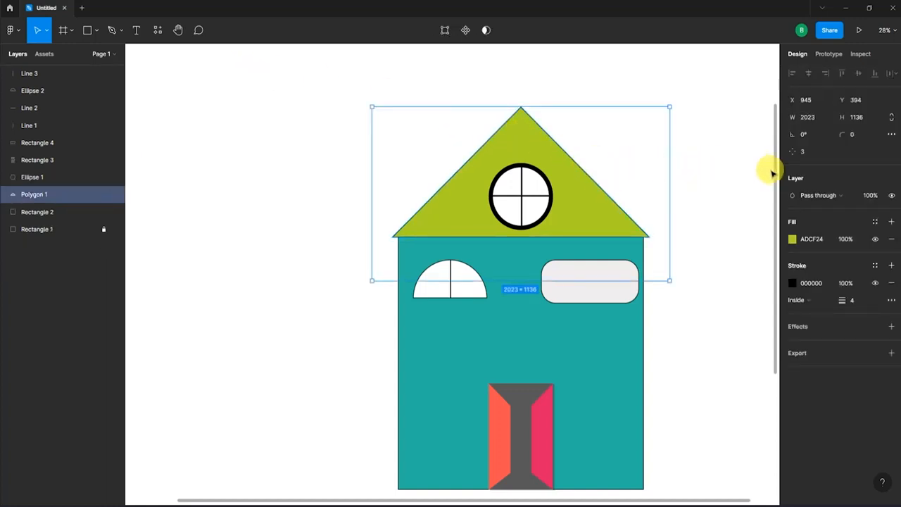
{"action": "left_click", "coordinate": [853, 136]}
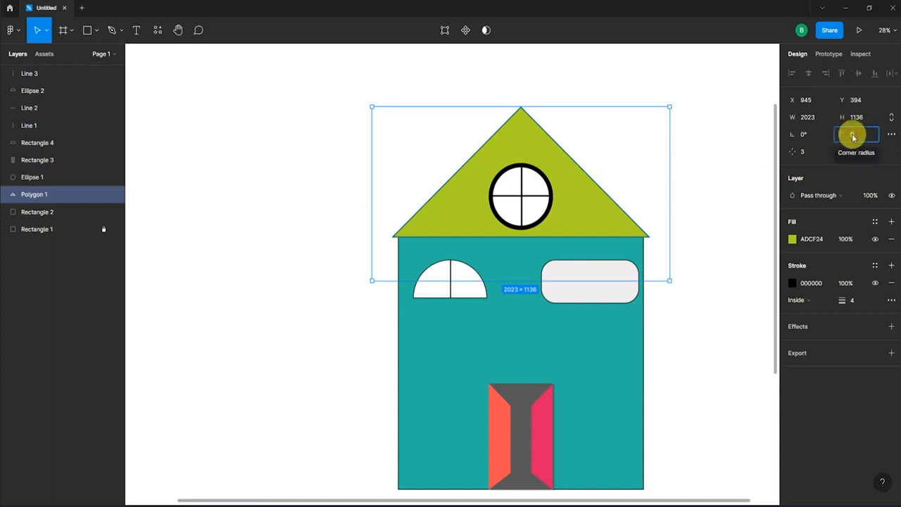
{"action": "key", "text": "Return"}
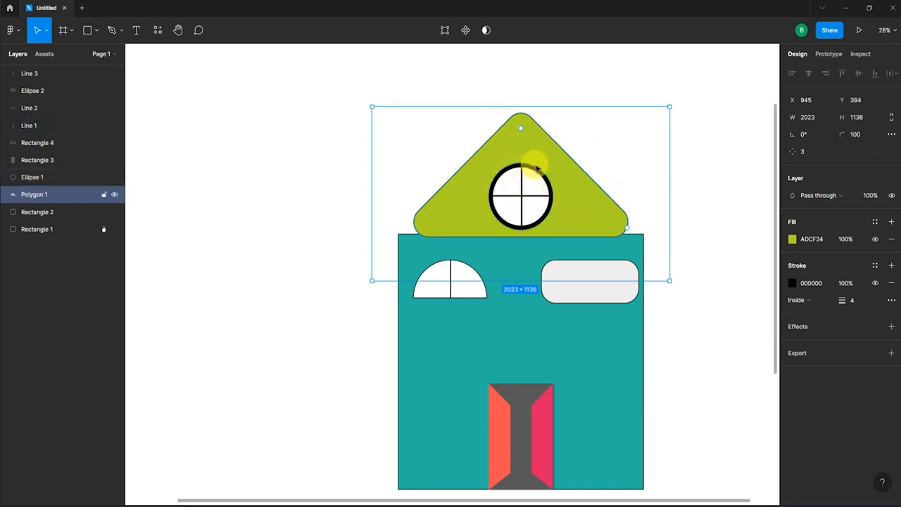
{"action": "key", "text": "ctrl+z"}
{"action": "left_click", "coordinate": [686, 132]}
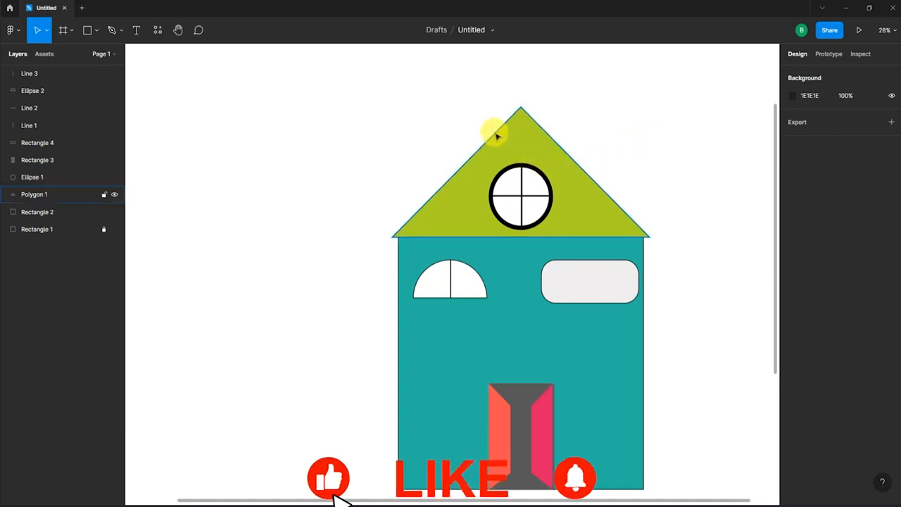
{"action": "left_click", "coordinate": [465, 169]}
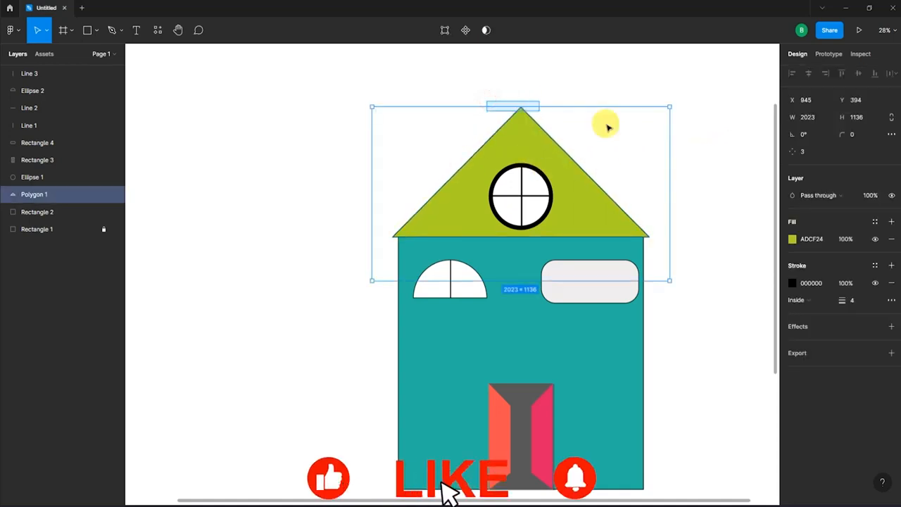
{"action": "left_click", "coordinate": [705, 129]}
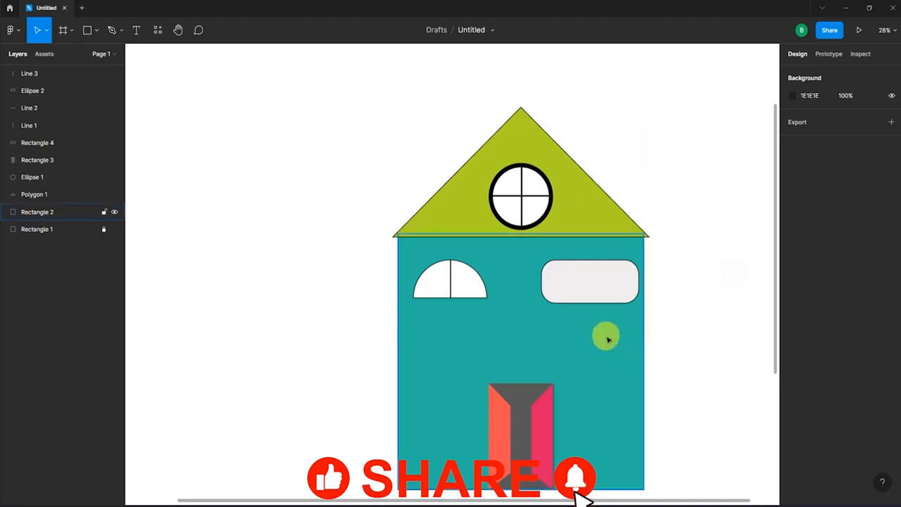
{"action": "left_click", "coordinate": [584, 291]}
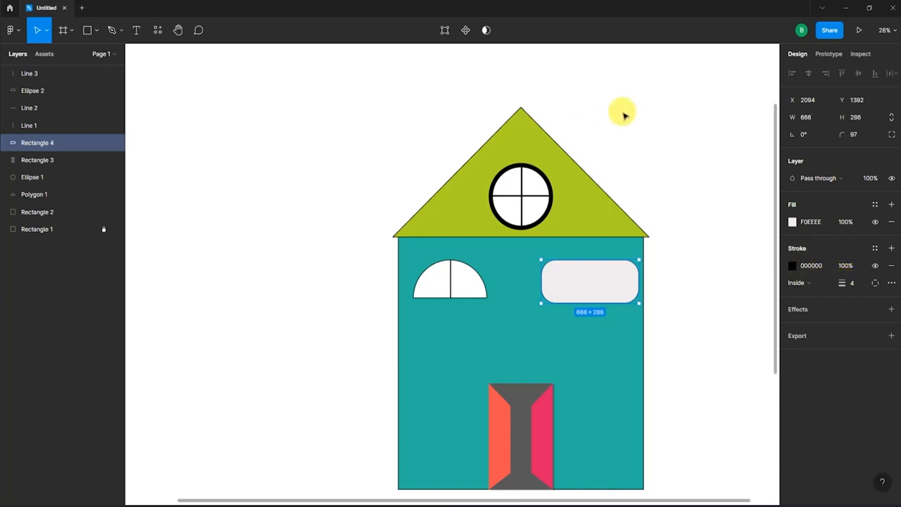
{"action": "key", "text": "Escape"}
Step: Draw a circle about 860 × 860 on the empty canvas beside the house and add a black stroke to it
{"action": "left_click", "coordinate": [96, 30]}
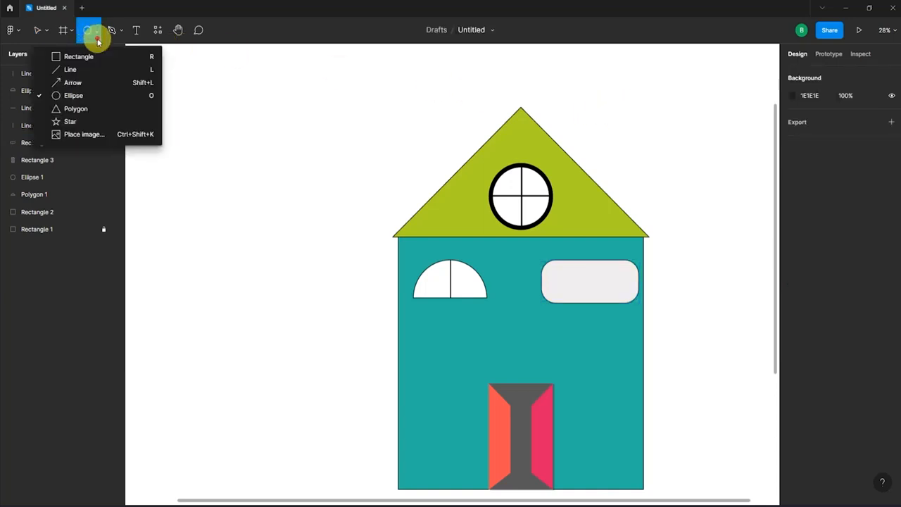
{"action": "left_click", "coordinate": [84, 94]}
{"action": "left_click_drag", "start_coordinate": [151, 104], "coordinate": [277, 238]}
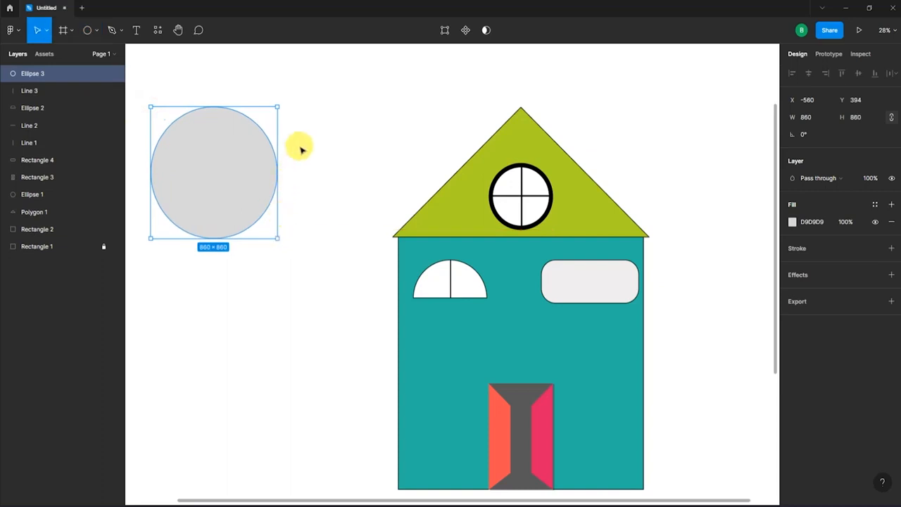
{"action": "key", "text": "Escape"}
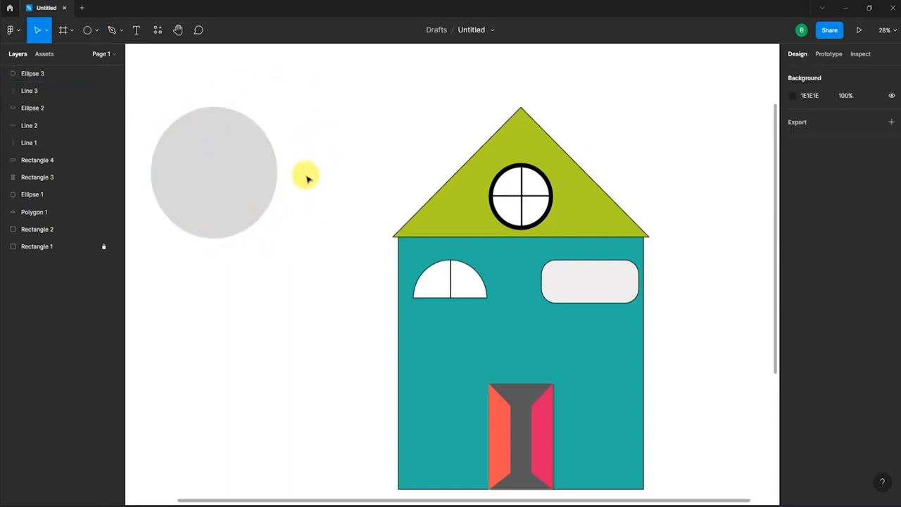
{"action": "left_click", "coordinate": [246, 150]}
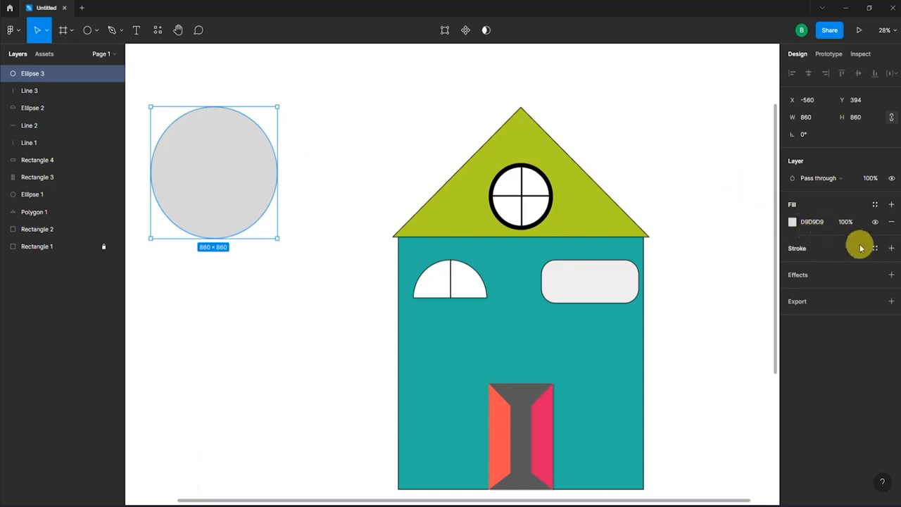
{"action": "left_click", "coordinate": [892, 248]}
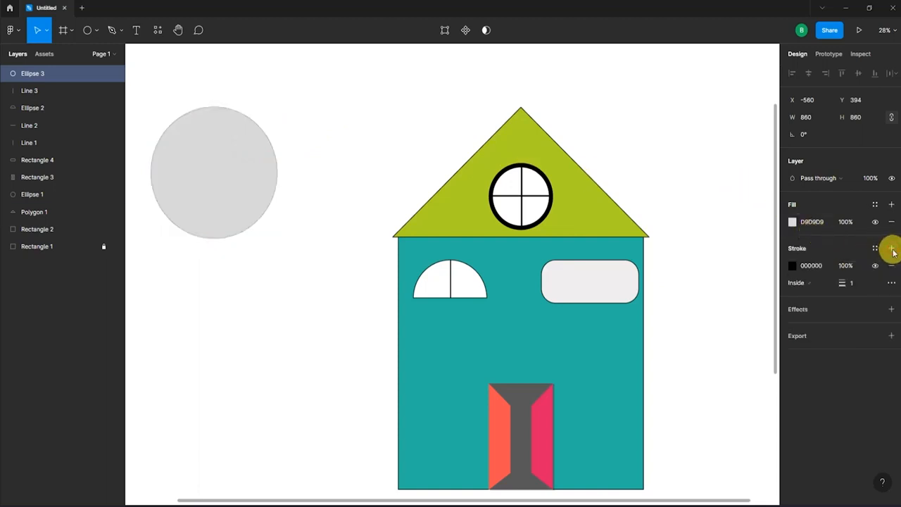
{"action": "left_click", "coordinate": [316, 154]}
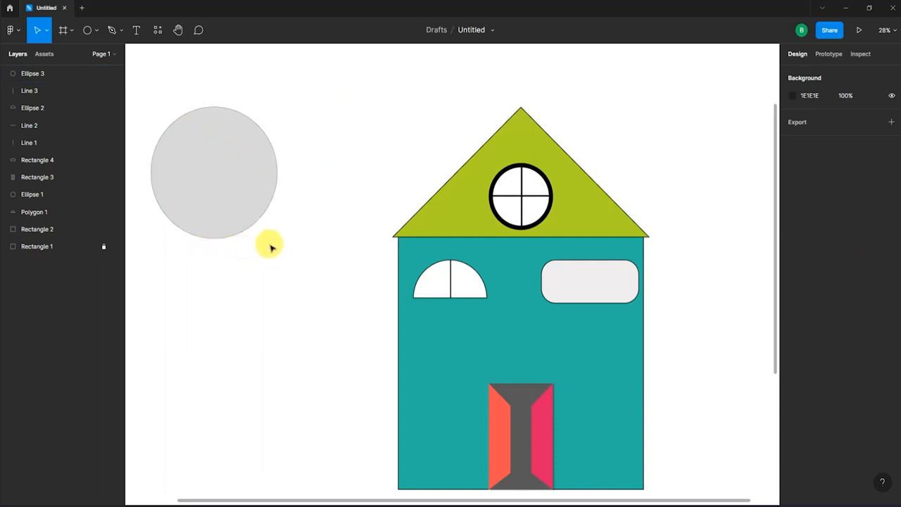
Step: Thicken the grey circle's black stroke to about 73 and delete the circle
{"action": "left_click", "coordinate": [220, 170]}
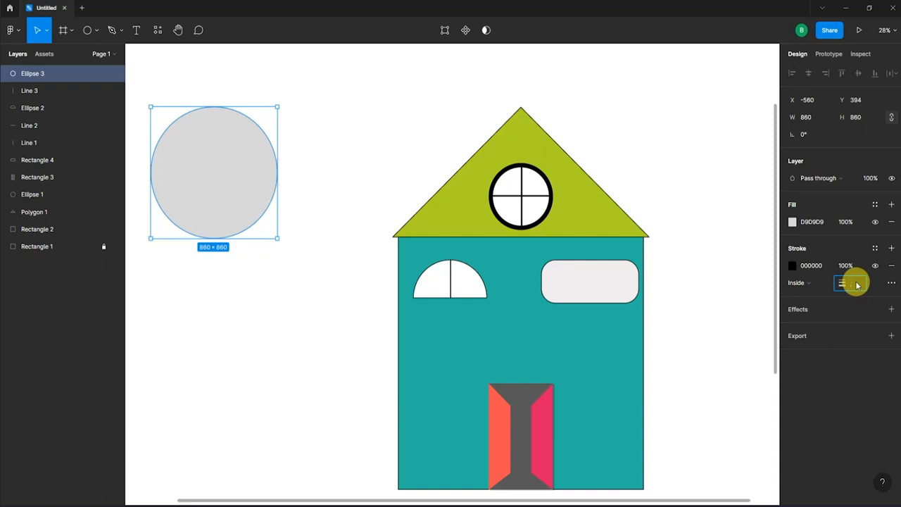
{"action": "left_click", "coordinate": [845, 360]}
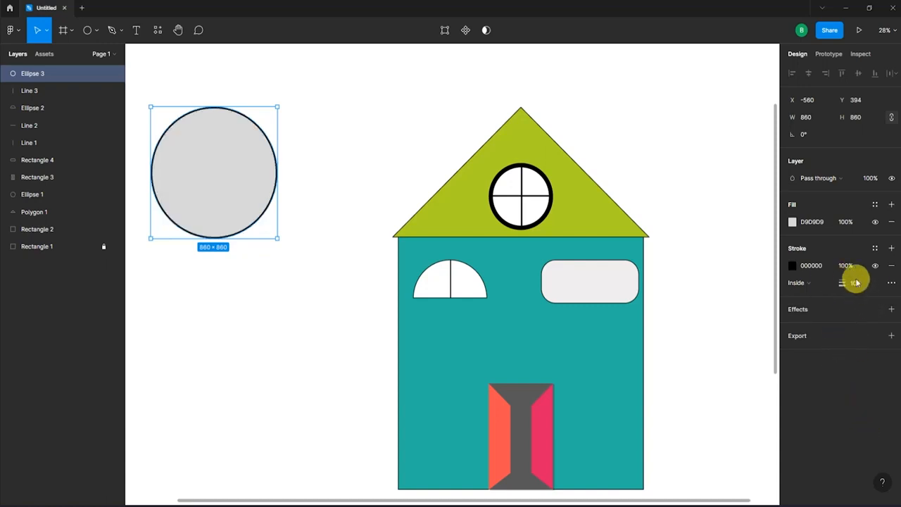
{"action": "mouse_move", "coordinate": [844, 284]}
{"action": "left_mouse_down"}
{"action": "mouse_move", "coordinate": [24, 280]}
{"action": "mouse_move", "coordinate": [744, 289]}
{"action": "mouse_move", "coordinate": [6, 289]}
{"action": "left_mouse_up"}
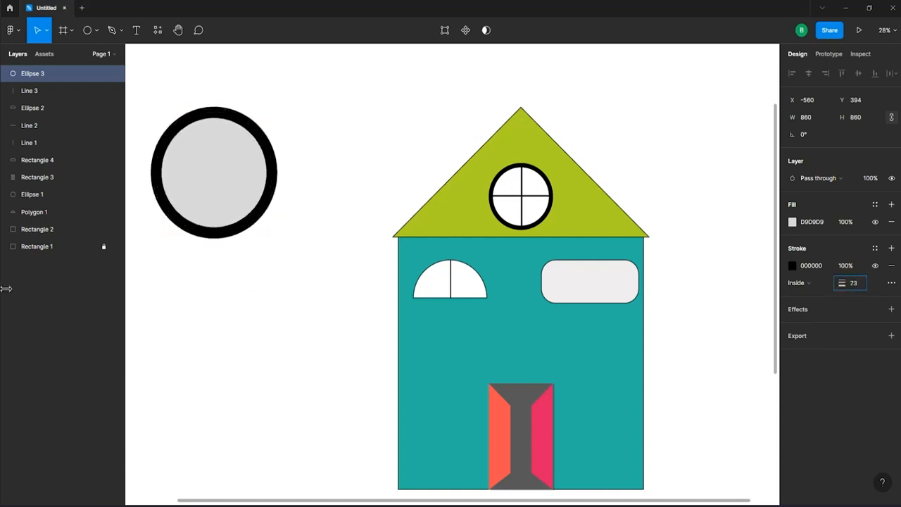
{"action": "key", "text": "Delete"}
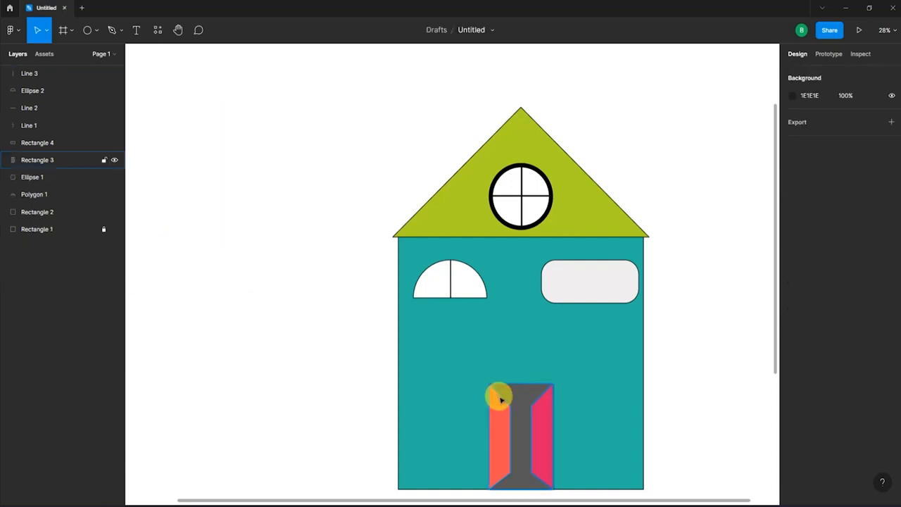
{"action": "left_click", "coordinate": [487, 335]}
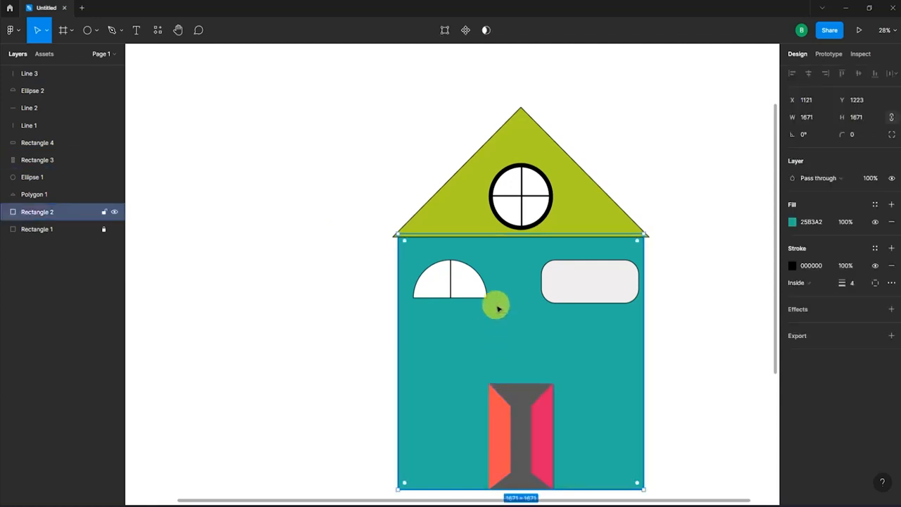
{"action": "left_click", "coordinate": [504, 407]}
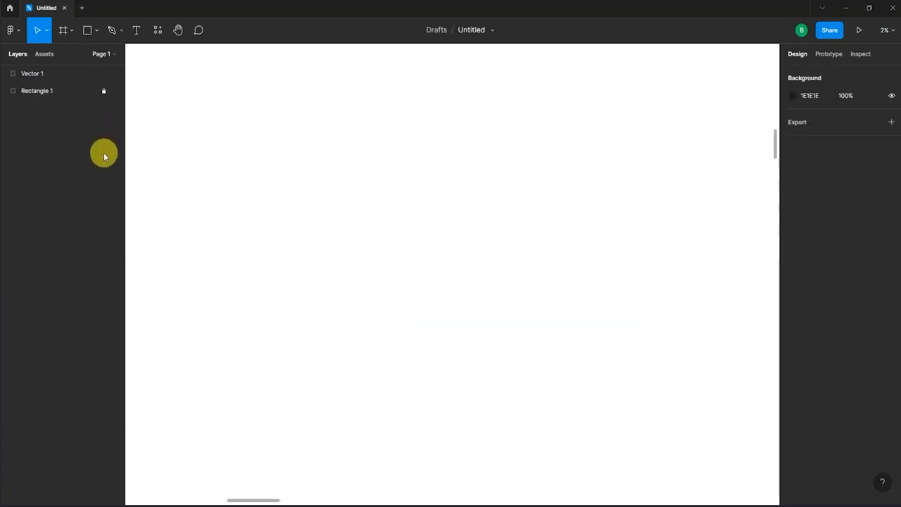
Step: Draw a straight, slightly rising segment across the empty canvas with the Pen tool
{"action": "key", "text": "p"}
{"action": "left_click", "coordinate": [46, 37]}
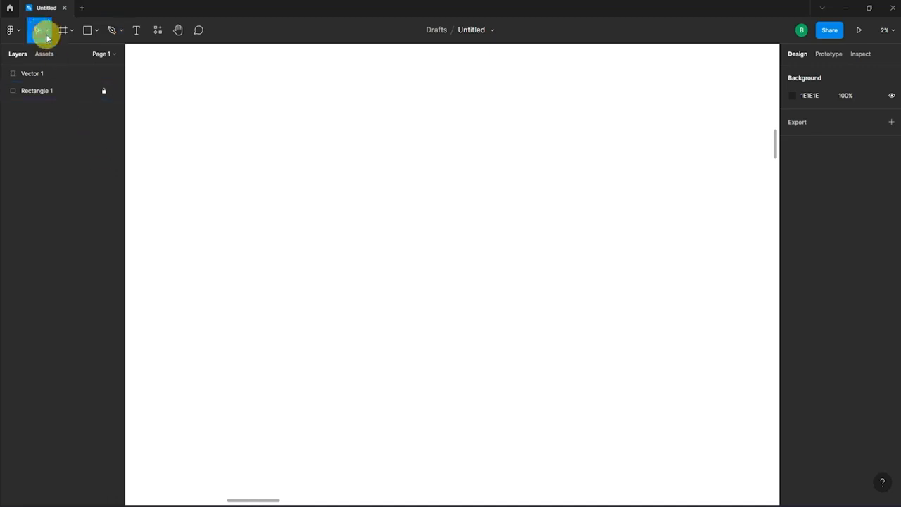
{"action": "left_click", "coordinate": [110, 32]}
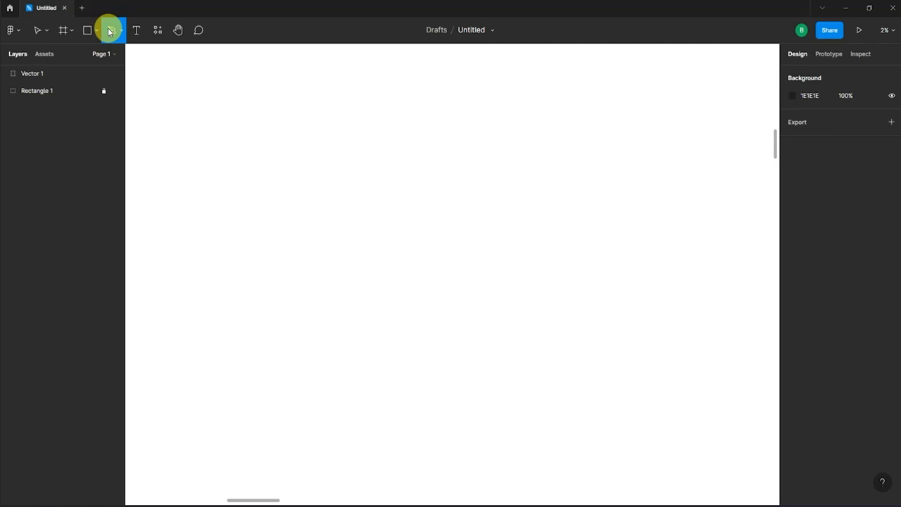
{"action": "left_click", "coordinate": [258, 190]}
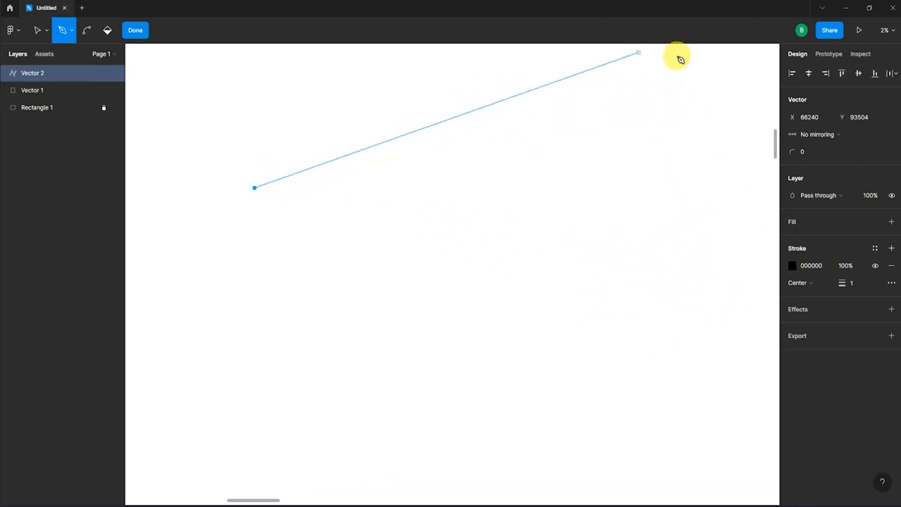
{"action": "left_click", "coordinate": [712, 127]}
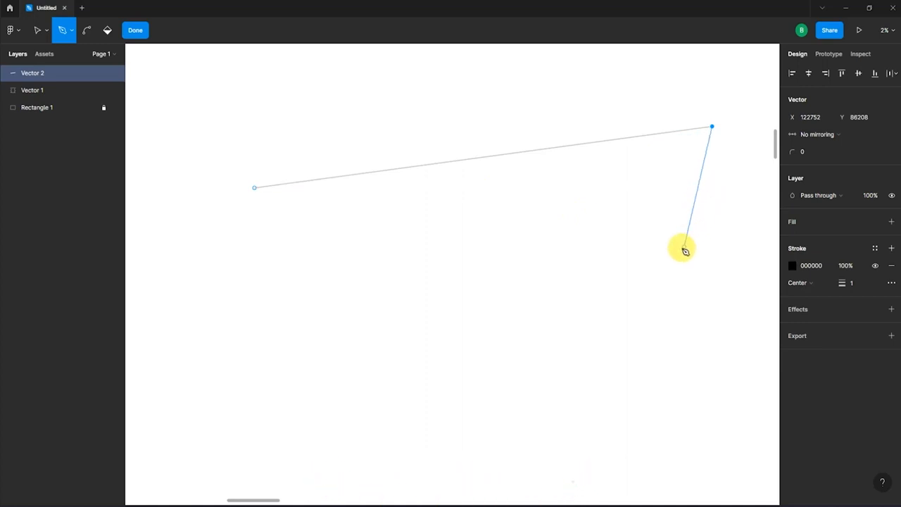
Step: Continue the path with curved segments beneath the straight edge and close it at its starting point
{"action": "left_click", "coordinate": [618, 289]}
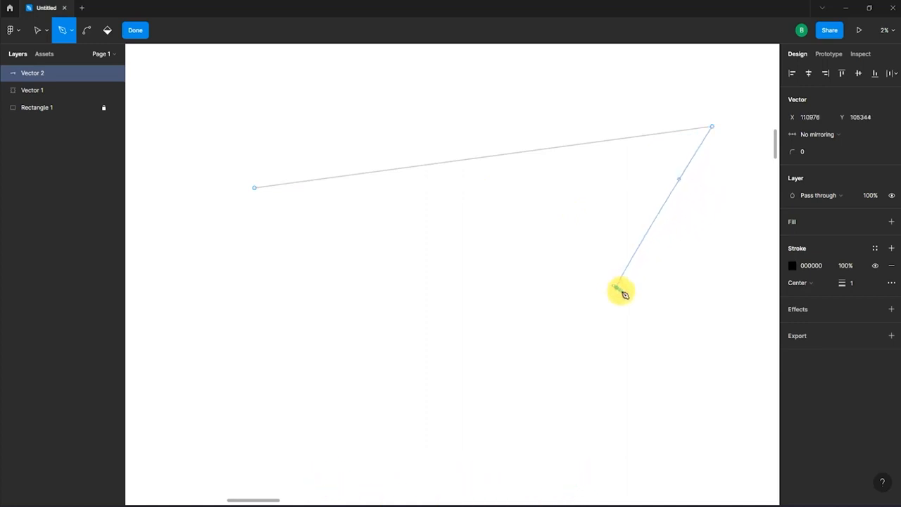
{"action": "left_click_drag", "start_coordinate": [625, 294], "coordinate": [669, 400]}
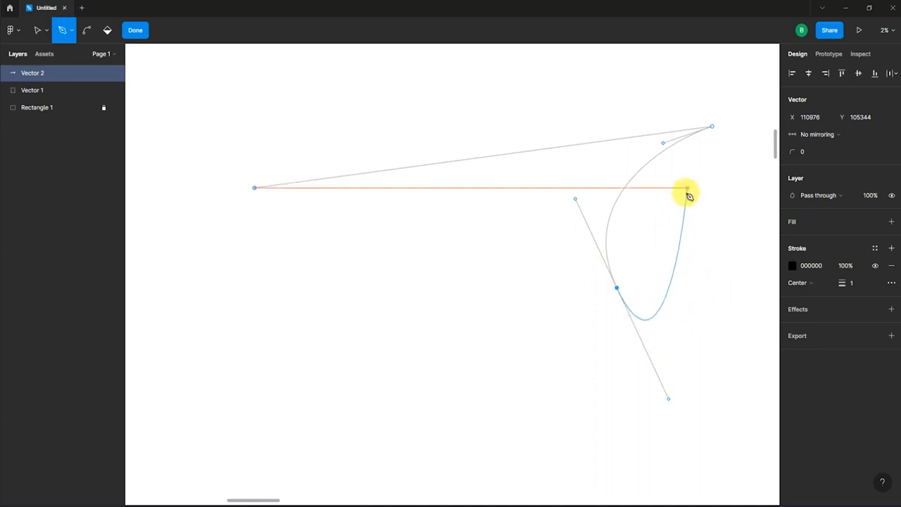
{"action": "left_click_drag", "start_coordinate": [413, 274], "coordinate": [332, 446]}
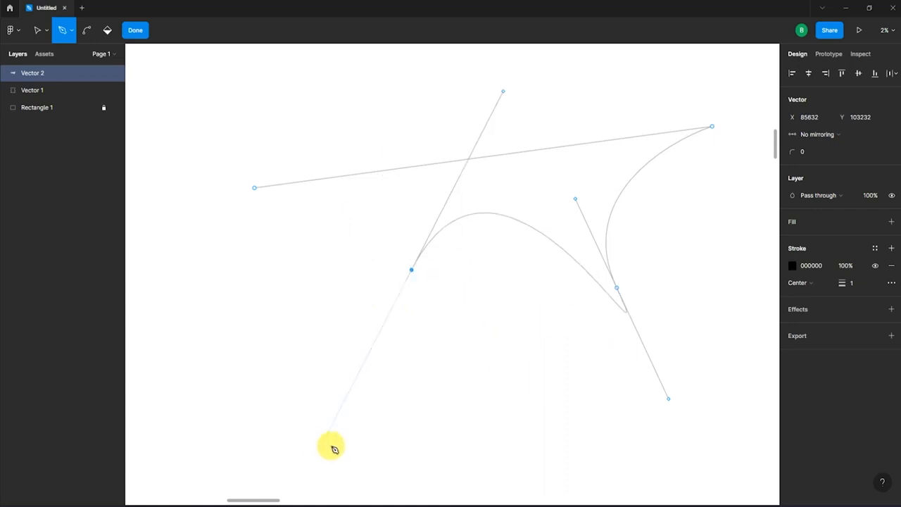
{"action": "left_click_drag", "start_coordinate": [508, 312], "coordinate": [580, 354]}
{"action": "key", "text": "ctrl+z"}
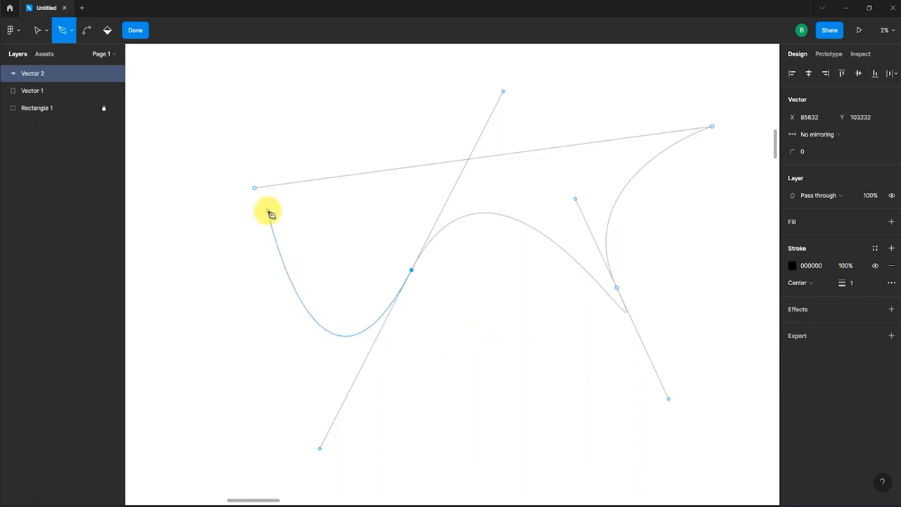
{"action": "left_click", "coordinate": [255, 189]}
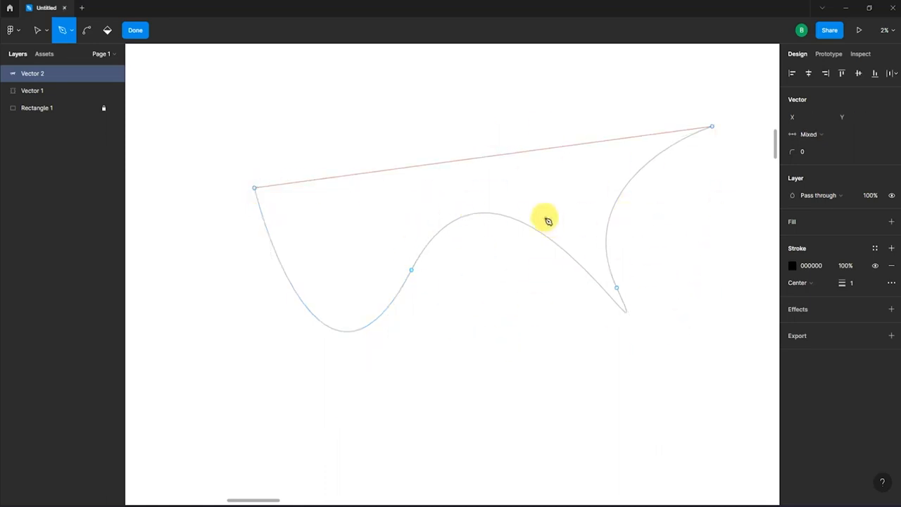
Step: Thicken the closed path's black stroke to 159 and move its lower middle curve slightly down and to the right
{"action": "left_click", "coordinate": [32, 39]}
{"action": "left_click_drag", "start_coordinate": [231, 121], "coordinate": [738, 384]}
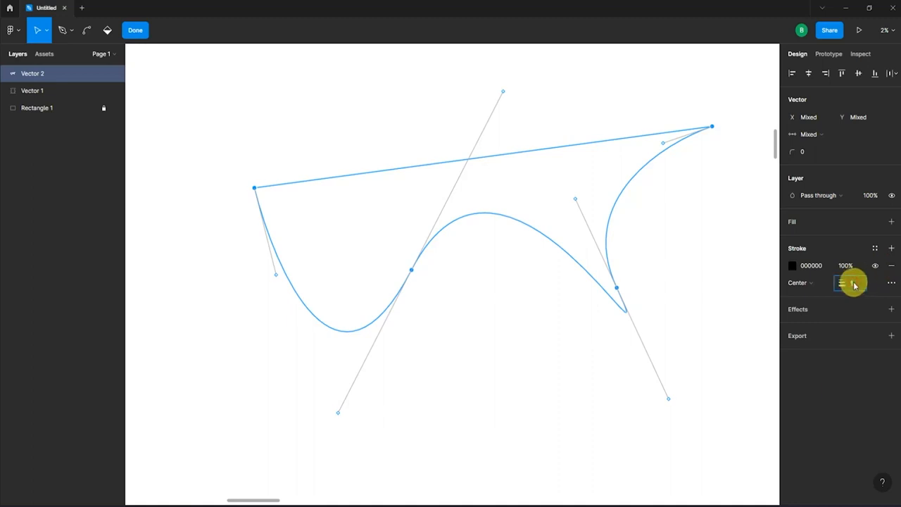
{"action": "left_click_drag", "start_coordinate": [854, 284], "coordinate": [845, 395]}
{"action": "left_click", "coordinate": [486, 169]}
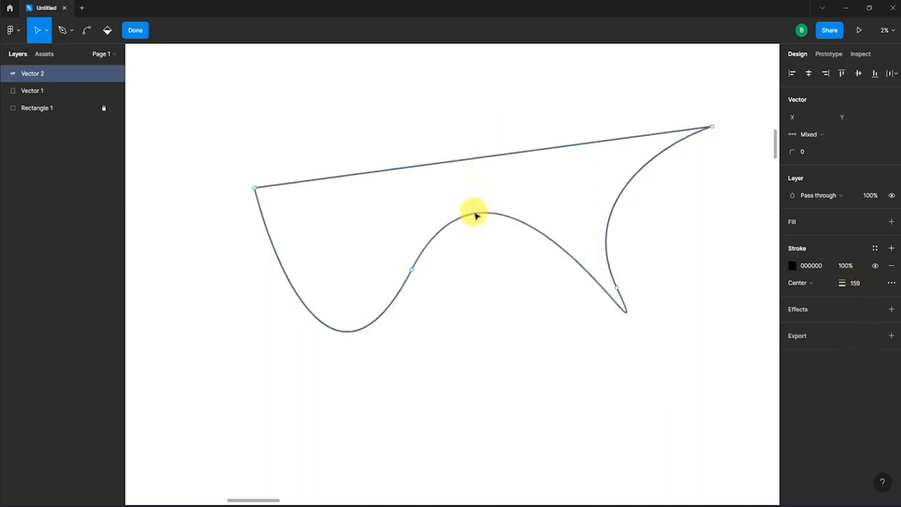
{"action": "left_click_drag", "start_coordinate": [476, 216], "coordinate": [497, 251]}
{"action": "left_click", "coordinate": [241, 110]}
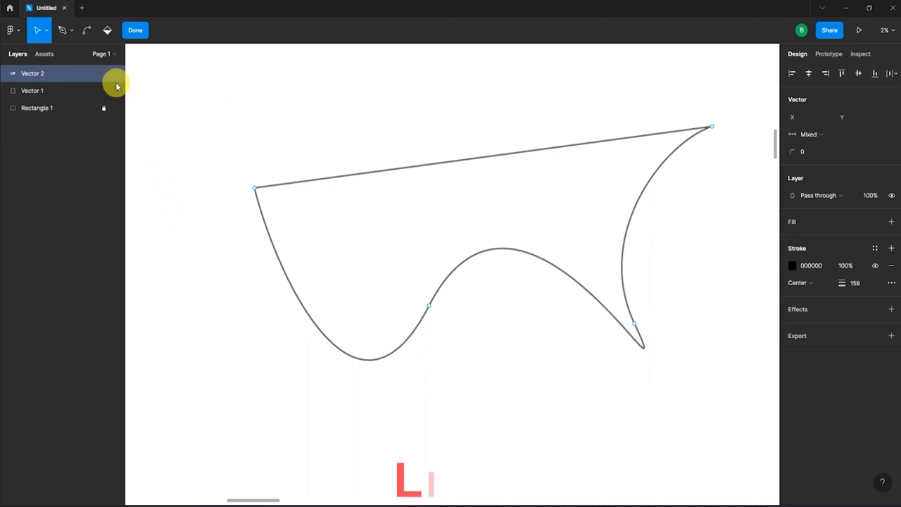
Step: Fill the closed curved path with grey D9D9D9 using the Paint bucket and shift the shape slightly
{"action": "left_click", "coordinate": [106, 33]}
{"action": "left_click", "coordinate": [458, 237]}
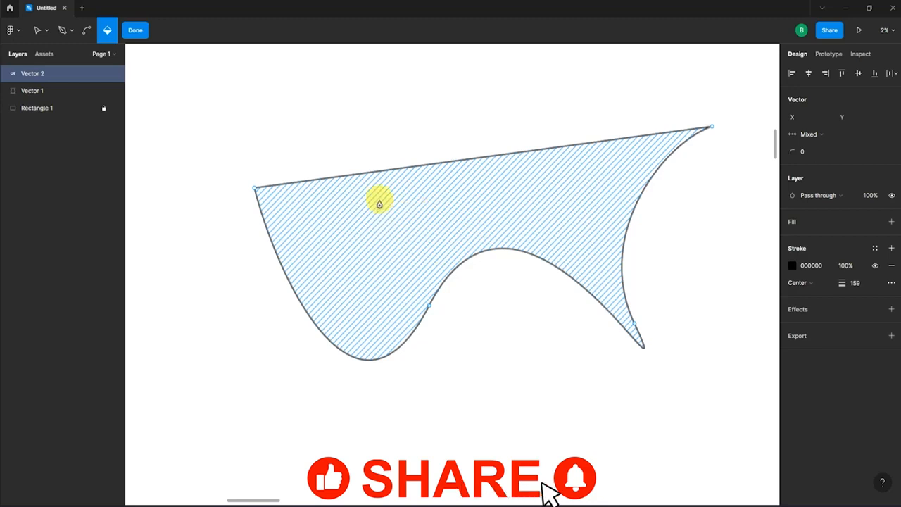
{"action": "left_click", "coordinate": [434, 235]}
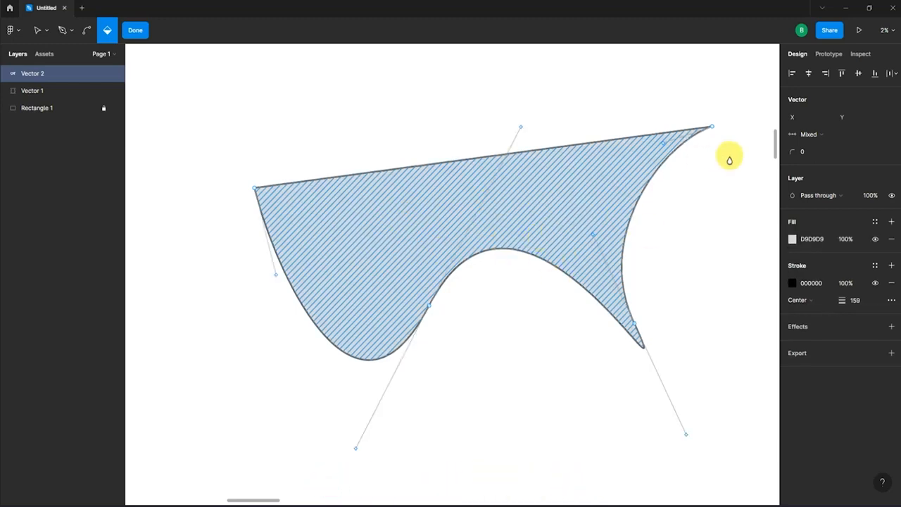
{"action": "key", "text": "v"}
{"action": "mouse_move", "coordinate": [414, 219]}
{"action": "left_mouse_down"}
{"action": "mouse_move", "coordinate": [413, 252]}
{"action": "mouse_move", "coordinate": [434, 244]}
{"action": "mouse_move", "coordinate": [409, 209]}
{"action": "mouse_move", "coordinate": [383, 229]}
{"action": "mouse_move", "coordinate": [409, 203]}
{"action": "left_mouse_up"}
{"action": "key", "text": "Escape"}
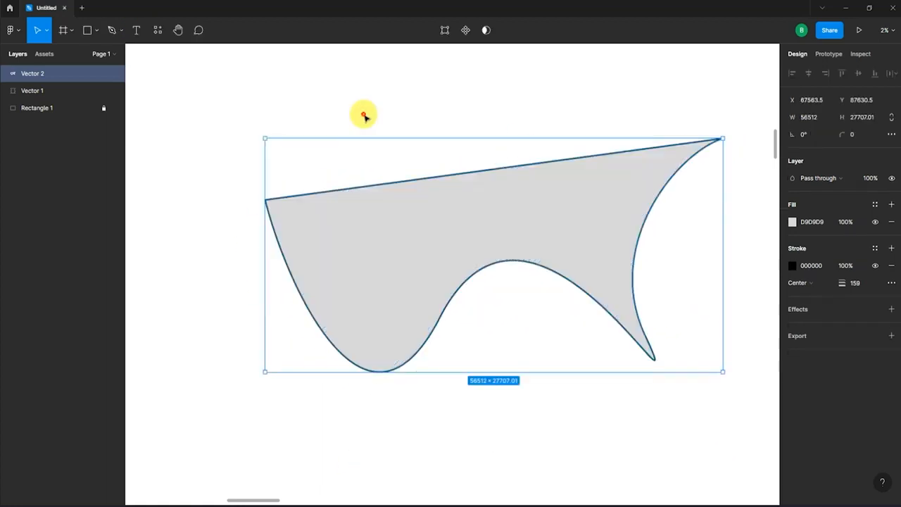
{"action": "key", "text": "Escape"}
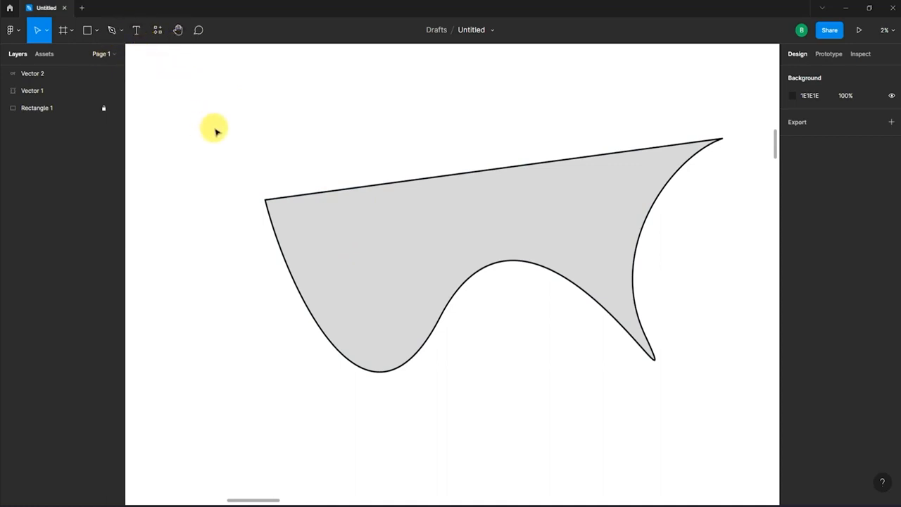
Step: Undo the grey fill and nudge the outlined curved shape slightly to the left
{"action": "scroll", "coordinate": [331, 176], "scroll_direction": "down", "scroll_amount": 1}
{"action": "left_click", "coordinate": [336, 176]}
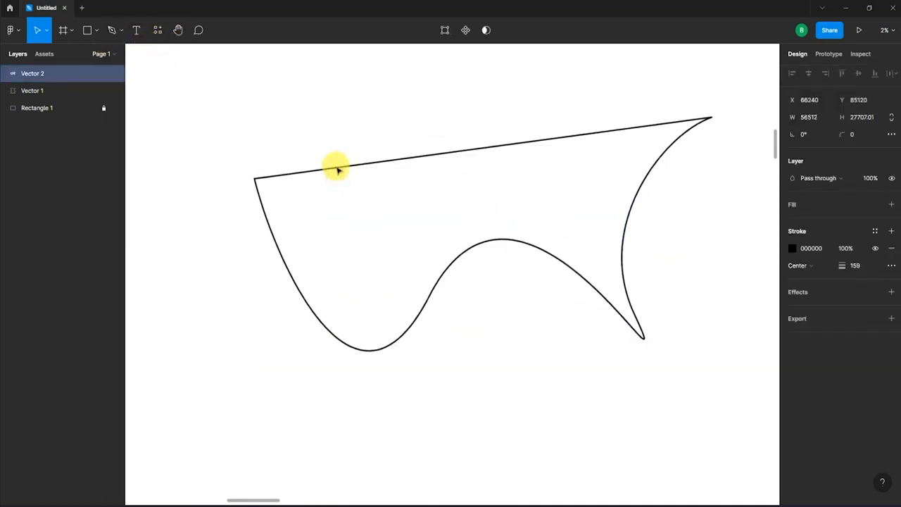
{"action": "left_click_drag", "start_coordinate": [330, 192], "coordinate": [330, 197]}
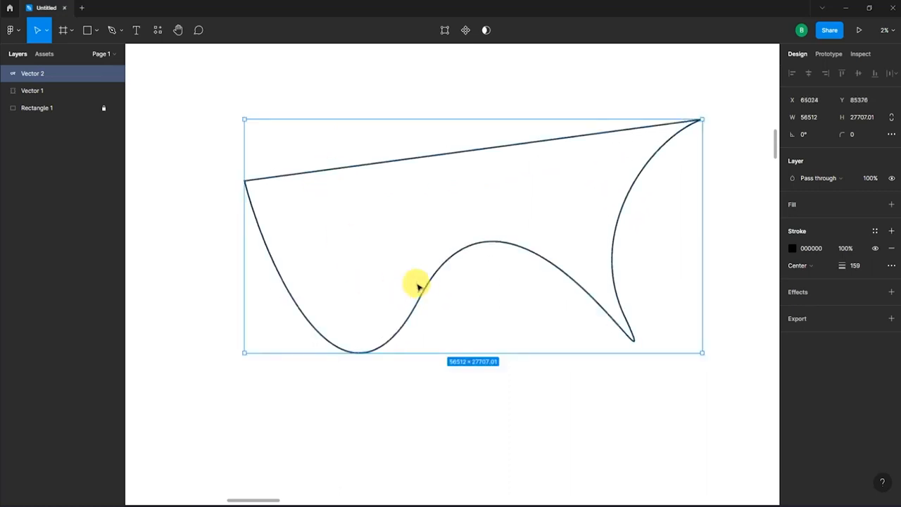
{"action": "left_click", "coordinate": [326, 191]}
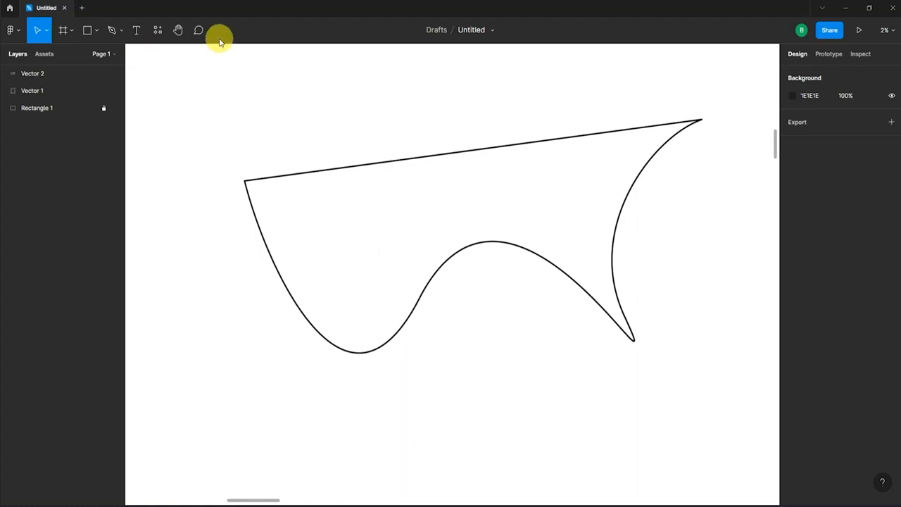
Step: Reopen the curved shape for vector editing and fill its enclosed area with the Paint bucket
{"action": "left_click", "coordinate": [334, 172]}
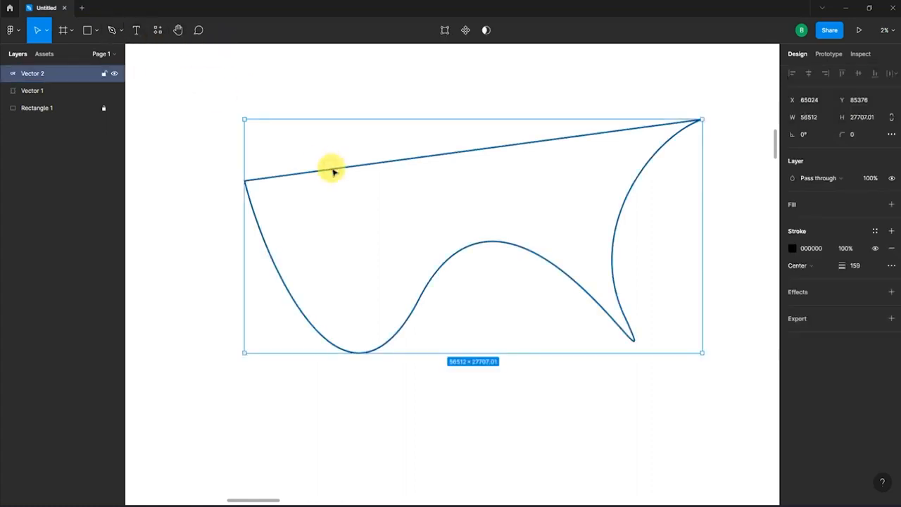
{"action": "double_click", "coordinate": [333, 172]}
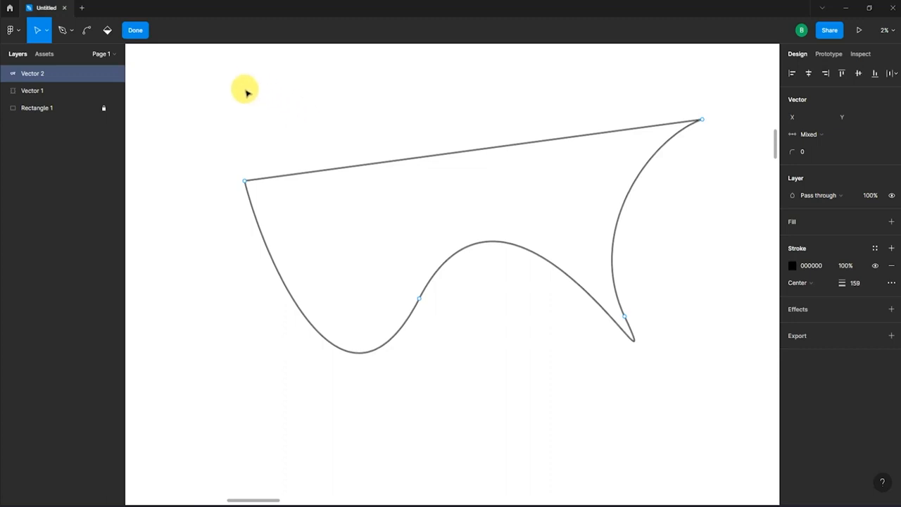
{"action": "key", "text": "b"}
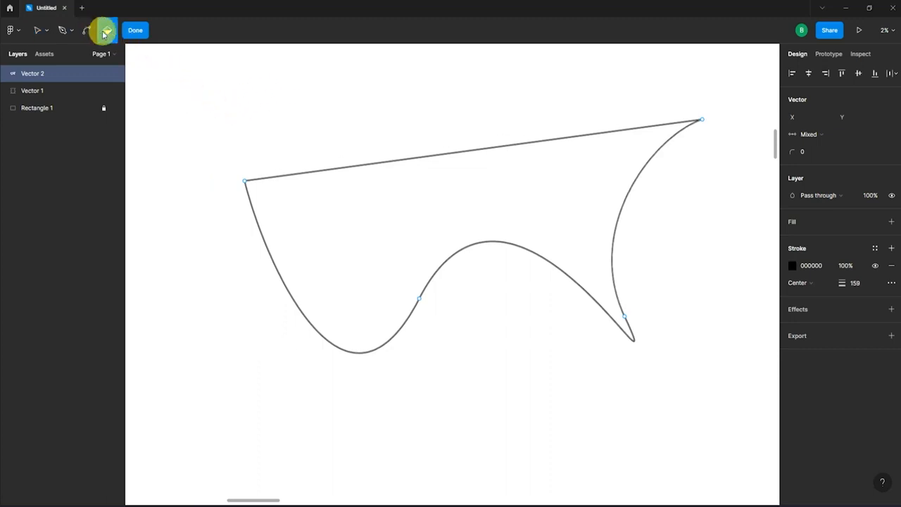
{"action": "left_click", "coordinate": [449, 204]}
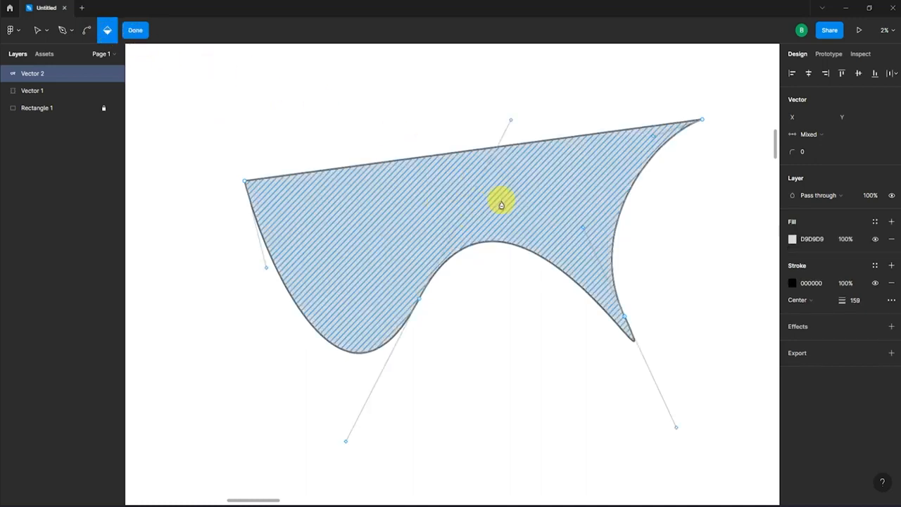
Step: Change the curved shape's fill to red FF2F2F and finish vector editing
{"action": "left_click", "coordinate": [792, 238]}
{"action": "left_click", "coordinate": [757, 240]}
{"action": "left_click", "coordinate": [769, 224]}
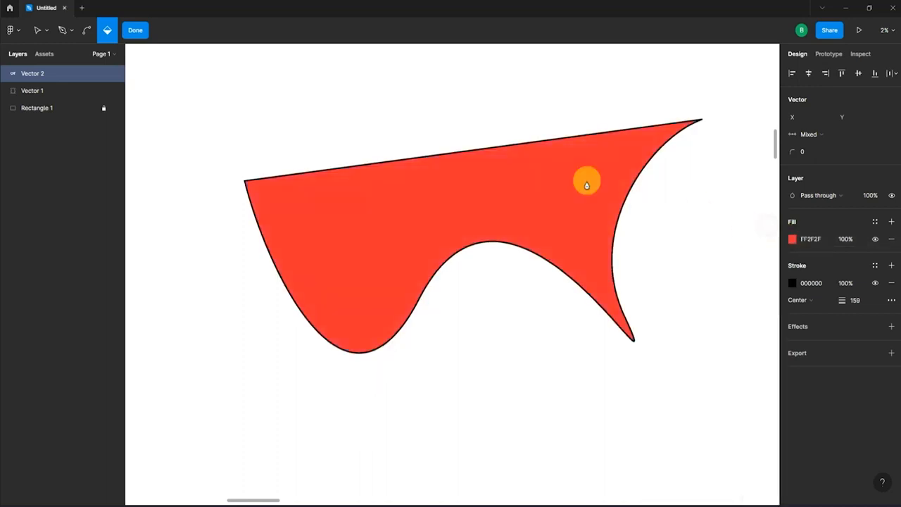
{"action": "left_click", "coordinate": [138, 30]}
{"action": "key", "text": "Escape"}
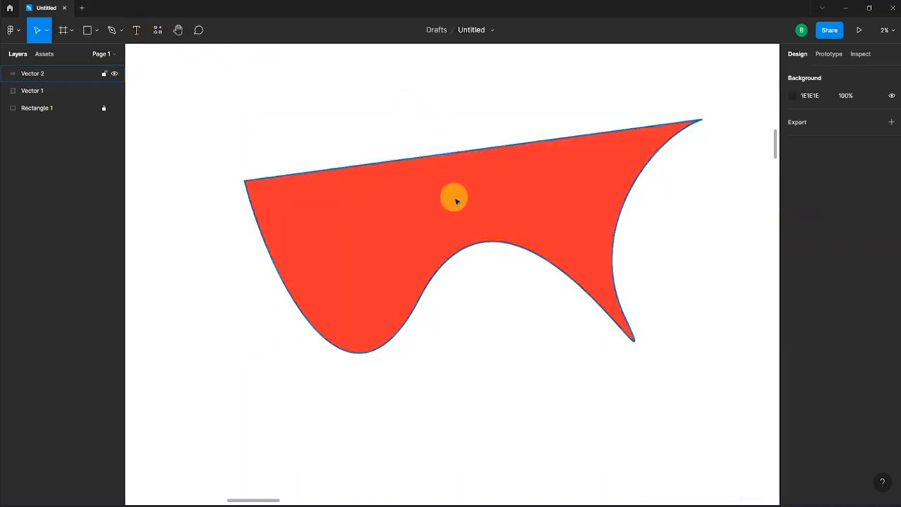
{"action": "left_click", "coordinate": [463, 195]}
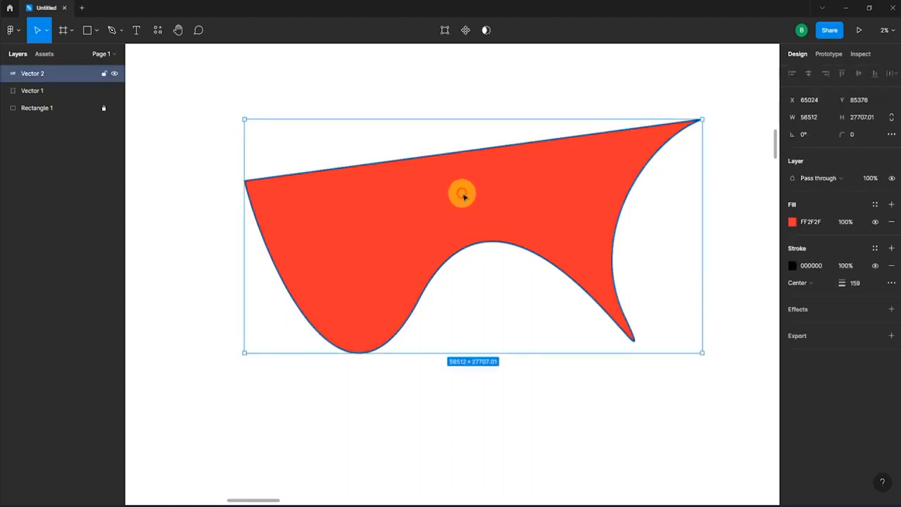
{"action": "left_click", "coordinate": [596, 87]}
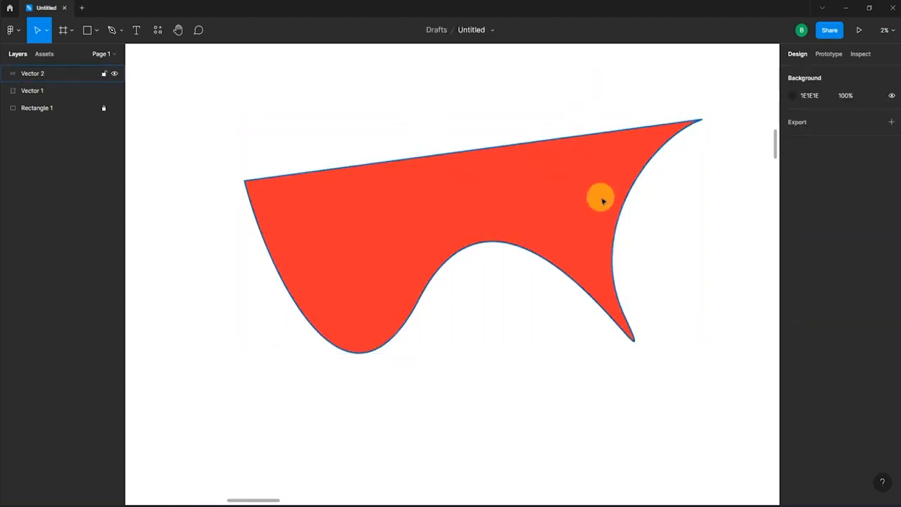
{"action": "left_click", "coordinate": [565, 198]}
Step: Edit the red zigzag-sided shape by pulling the midpoint of its top edge straight up into a tall spike
{"action": "left_click", "coordinate": [885, 29]}
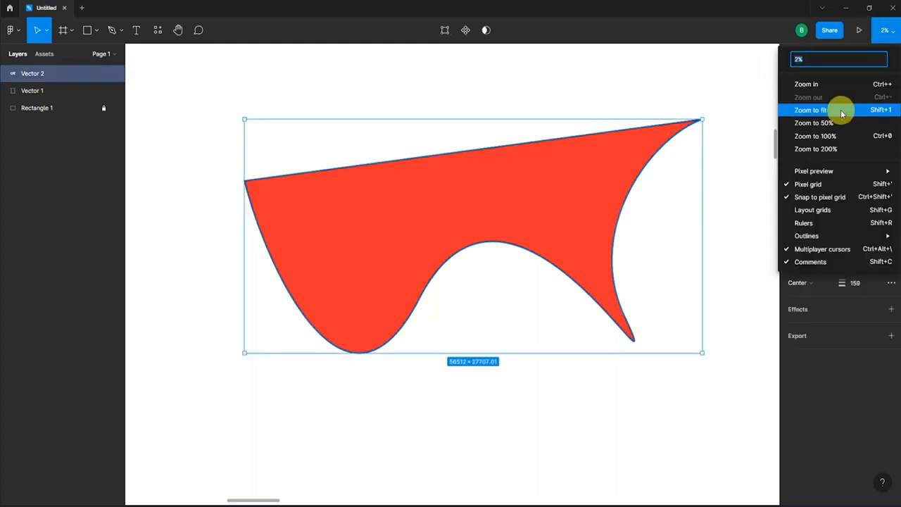
{"action": "left_click", "coordinate": [837, 106]}
{"action": "left_click", "coordinate": [886, 29]}
{"action": "left_click", "coordinate": [832, 109]}
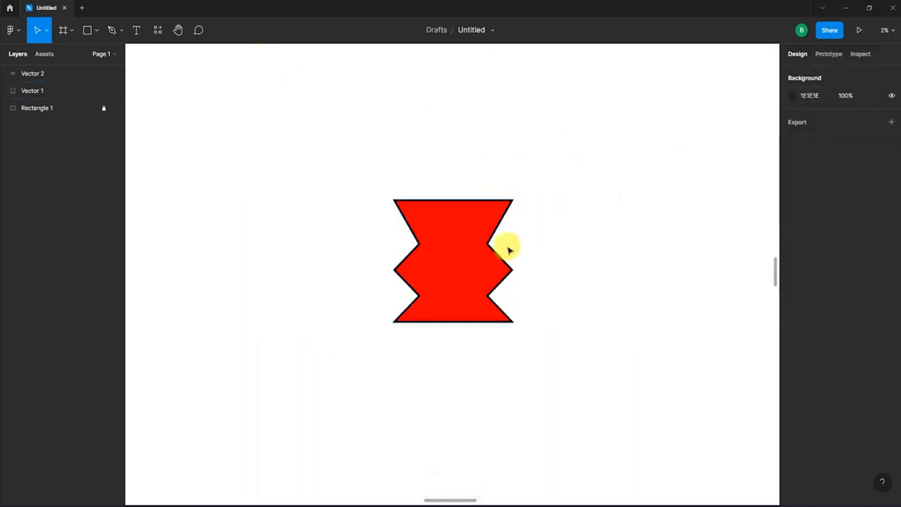
{"action": "left_click", "coordinate": [457, 242]}
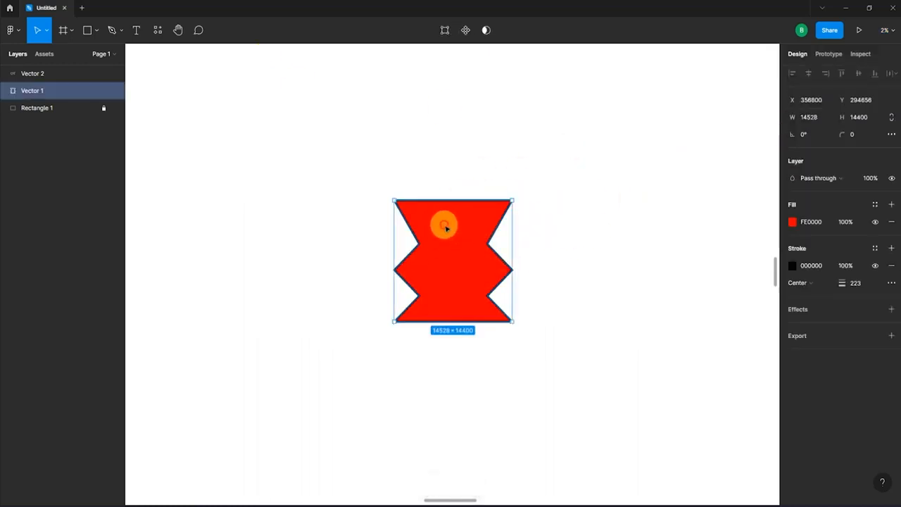
{"action": "left_click", "coordinate": [452, 150]}
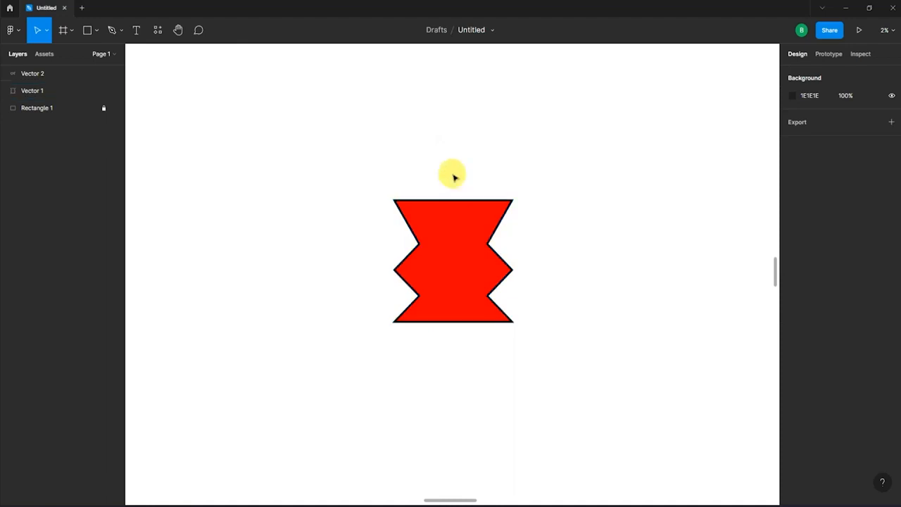
{"action": "left_click", "coordinate": [464, 224]}
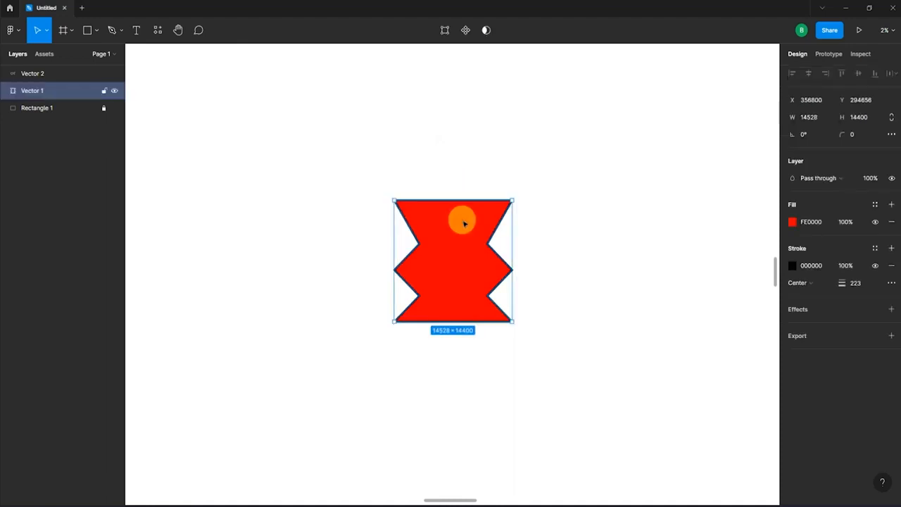
{"action": "double_click", "coordinate": [464, 223]}
{"action": "key", "text": "p"}
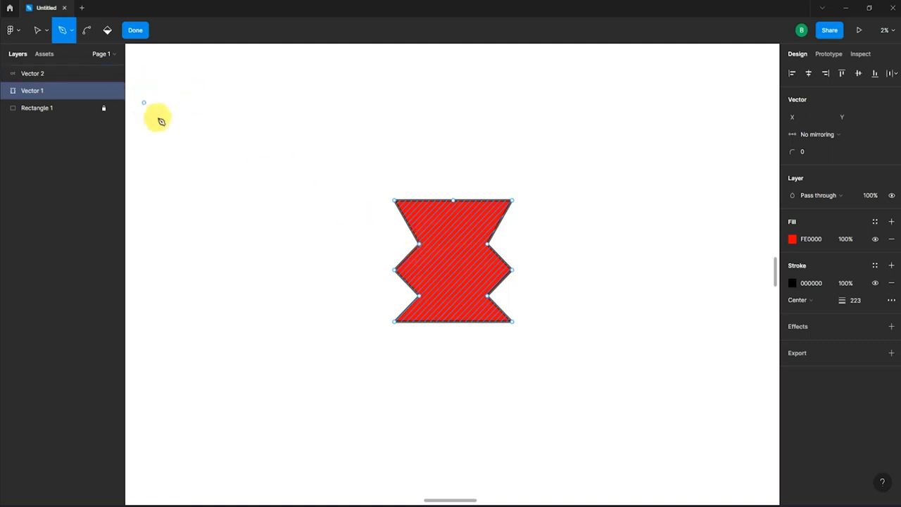
{"action": "key", "text": "v"}
{"action": "left_click", "coordinate": [40, 31]}
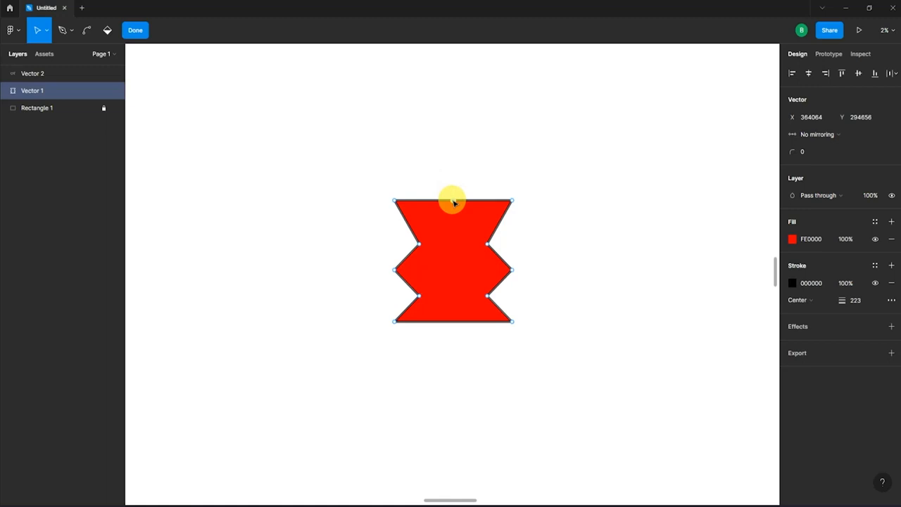
{"action": "left_click_drag", "start_coordinate": [455, 202], "coordinate": [447, 81]}
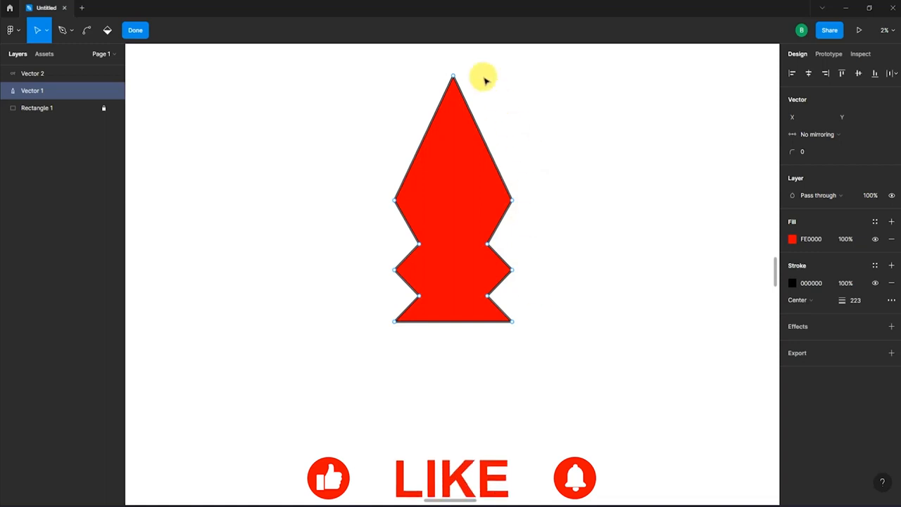
Step: Move the red shape's top spike point straight down past the base, then deselect the point
{"action": "left_click", "coordinate": [453, 75]}
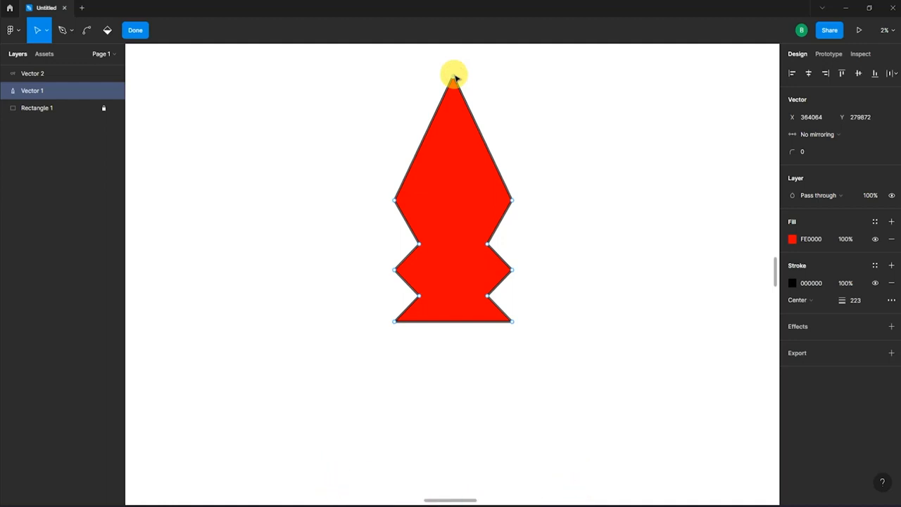
{"action": "left_click_drag", "start_coordinate": [455, 77], "coordinate": [457, 419]}
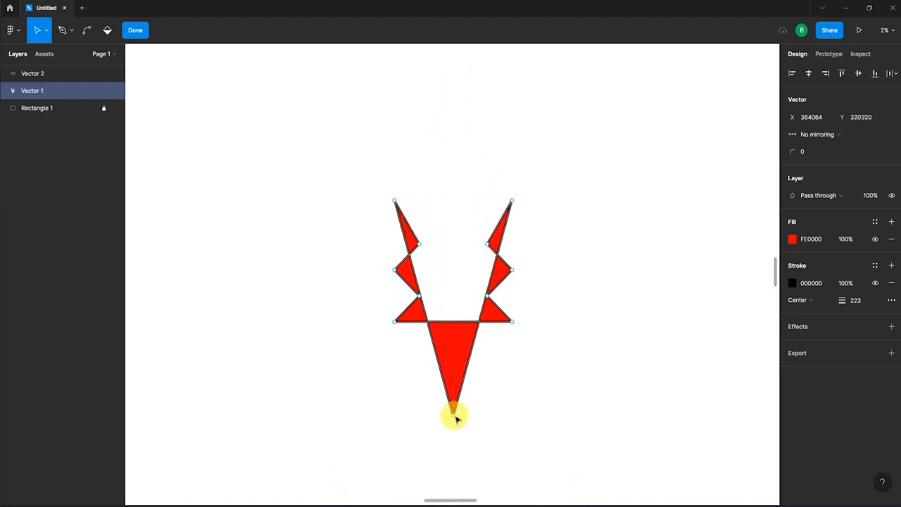
{"action": "left_click", "coordinate": [486, 382]}
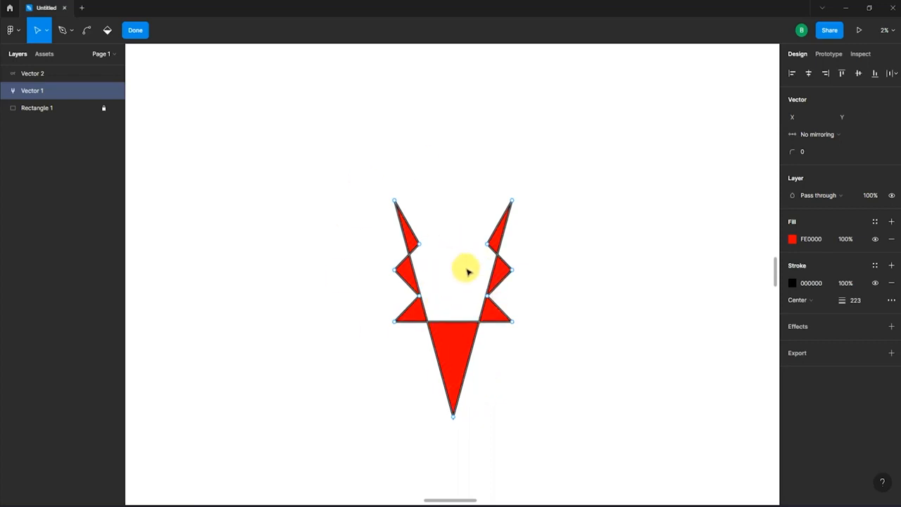
Step: Undo the top point moves back to the flat top edge and clear the point selection
{"action": "key", "text": "ctrl+z"}
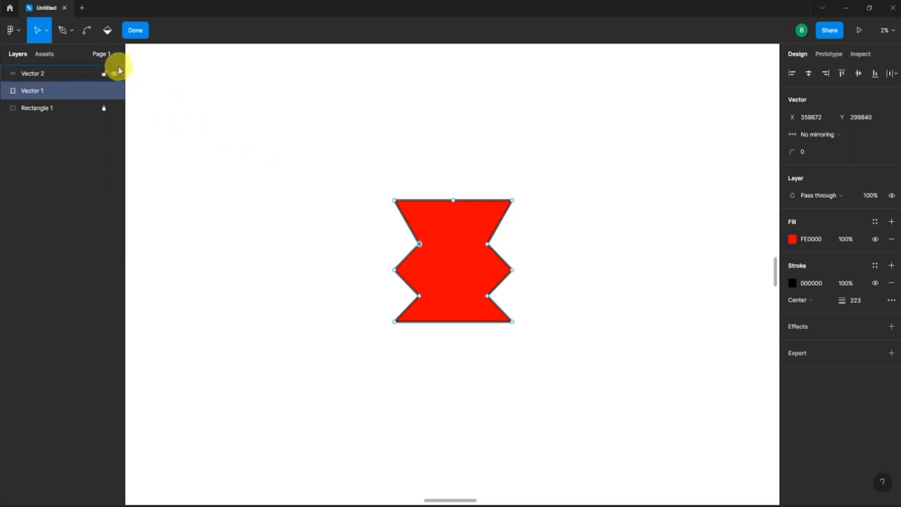
{"action": "left_click", "coordinate": [365, 226]}
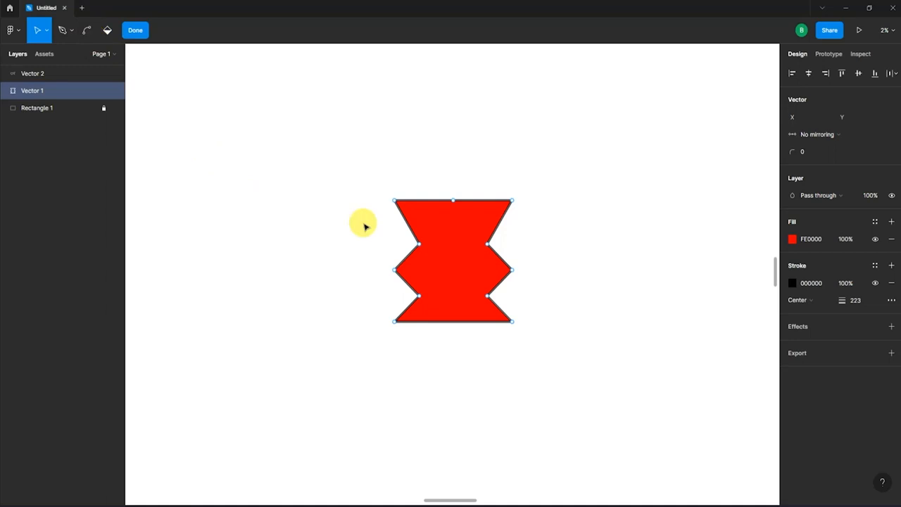
Step: Try bending the red shape's upper-left notch point with mirrored handles pulled steeply downward, and undo the bend
{"action": "key", "text": "ctrl"}
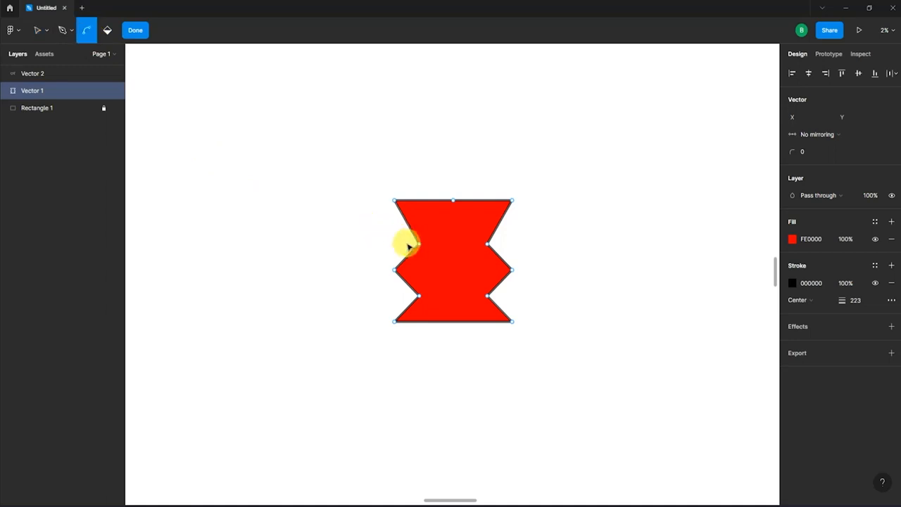
{"action": "left_click_drag", "start_coordinate": [421, 244], "coordinate": [434, 306]}
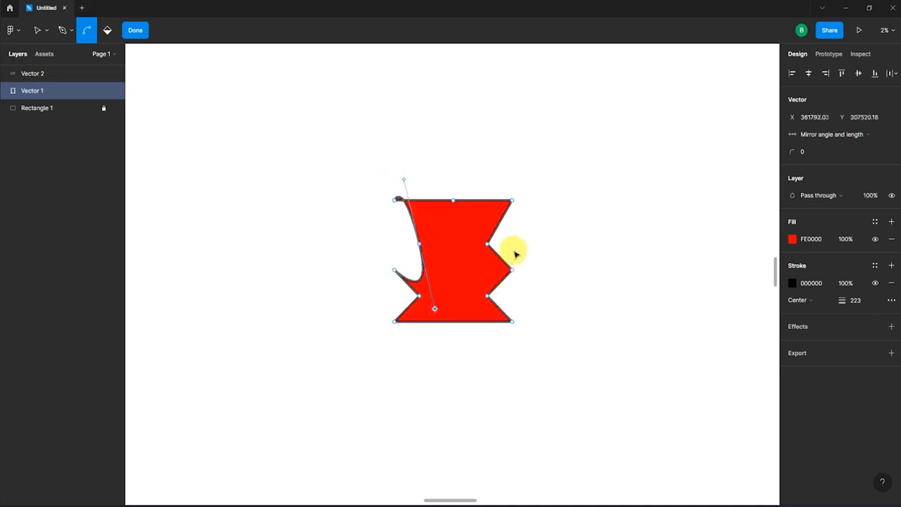
{"action": "key", "text": "ctrl+z"}
{"action": "key", "text": "v"}
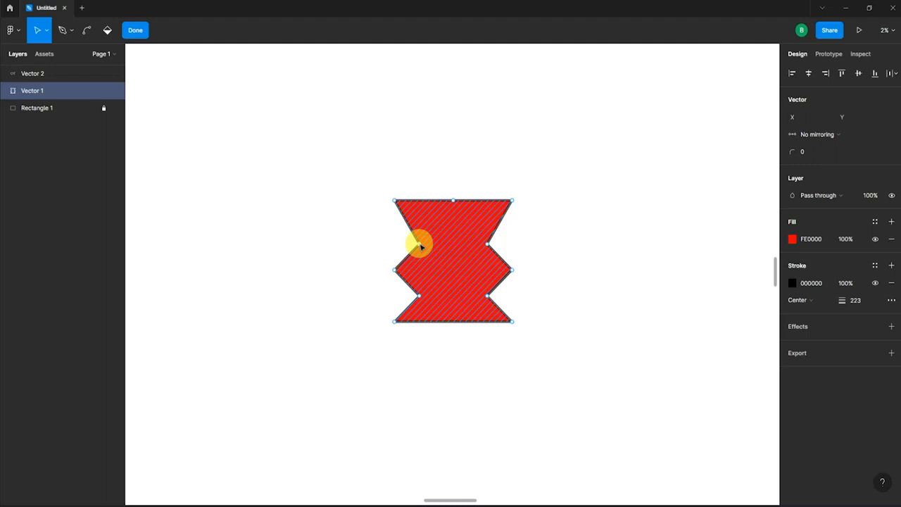
Step: Bend the upper-left notch point with nearly horizontal mirrored handles into an S-shaped curve, and undo the bend
{"action": "key", "text": "ctrl"}
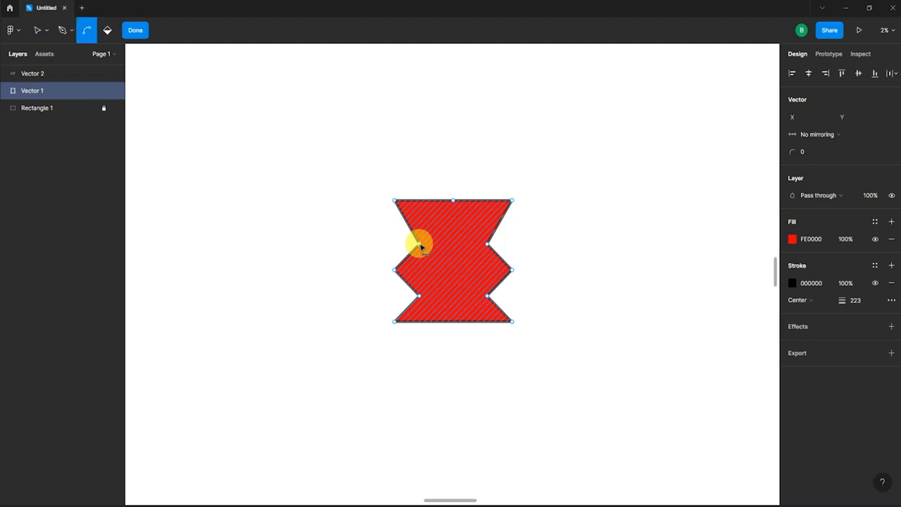
{"action": "left_click_drag", "start_coordinate": [420, 245], "coordinate": [474, 248]}
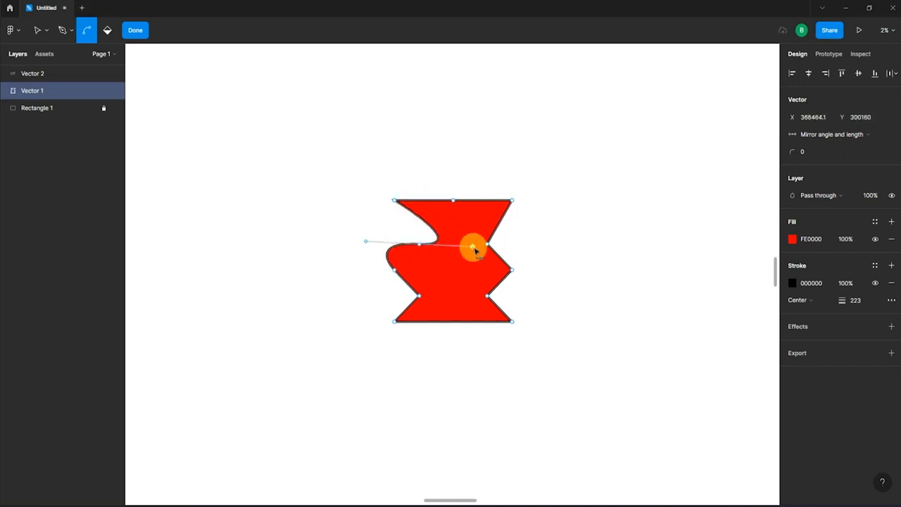
{"action": "key", "text": "ctrl+z"}
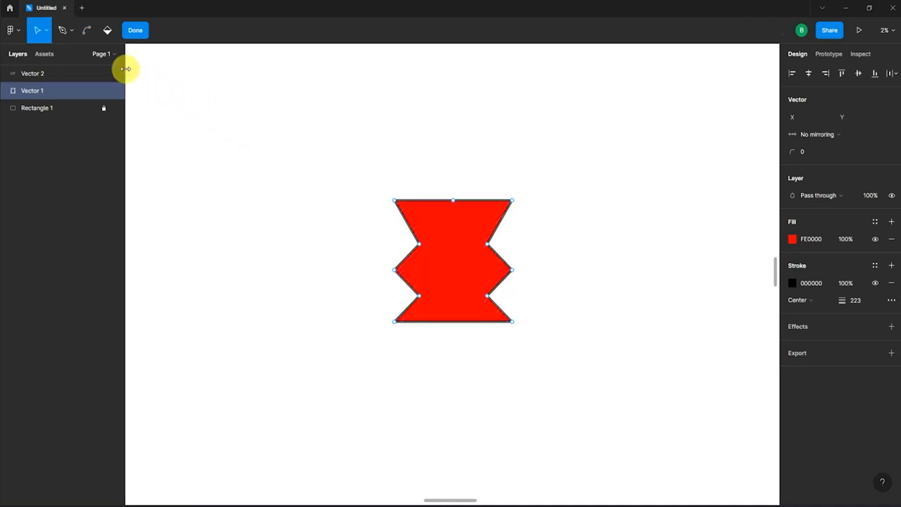
Step: Activate the Bend tool, select all points of the red shape, and finish vector editing with nothing selected
{"action": "left_click", "coordinate": [85, 30]}
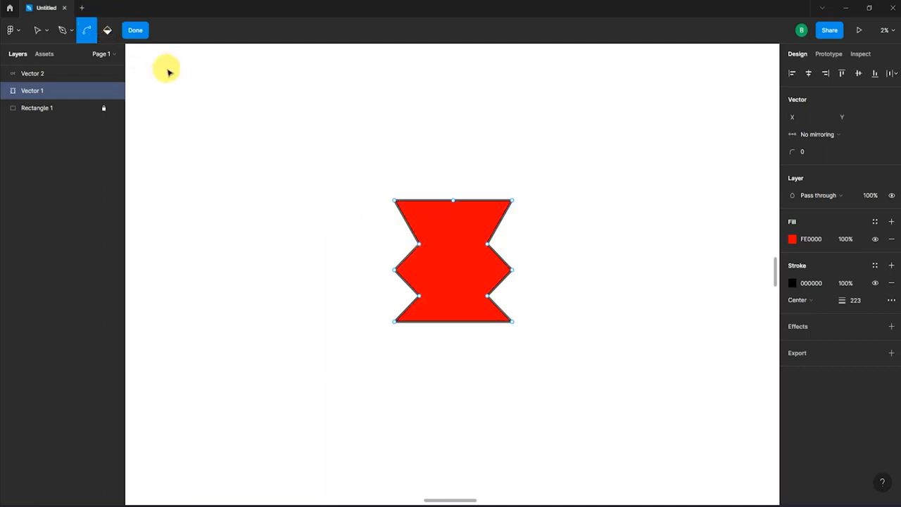
{"action": "left_click_drag", "start_coordinate": [302, 148], "coordinate": [590, 374]}
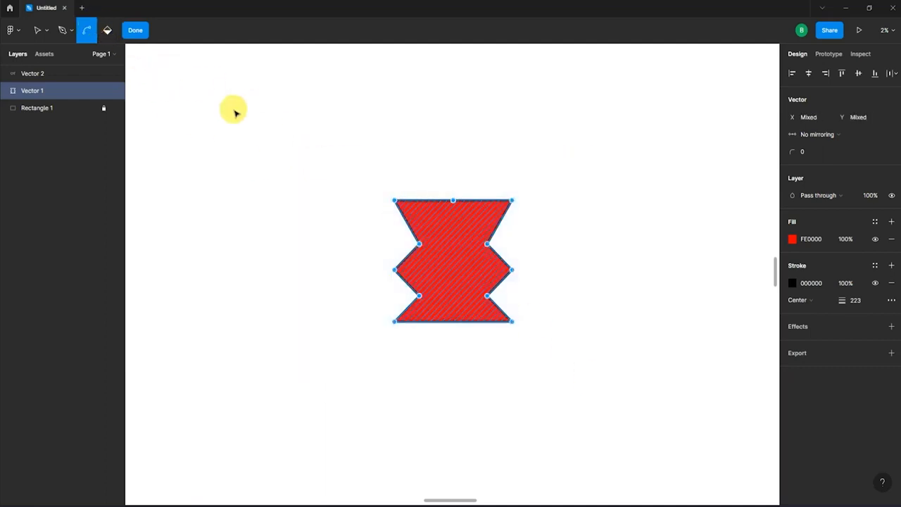
{"action": "left_click", "coordinate": [144, 36]}
{"action": "left_click", "coordinate": [325, 129]}
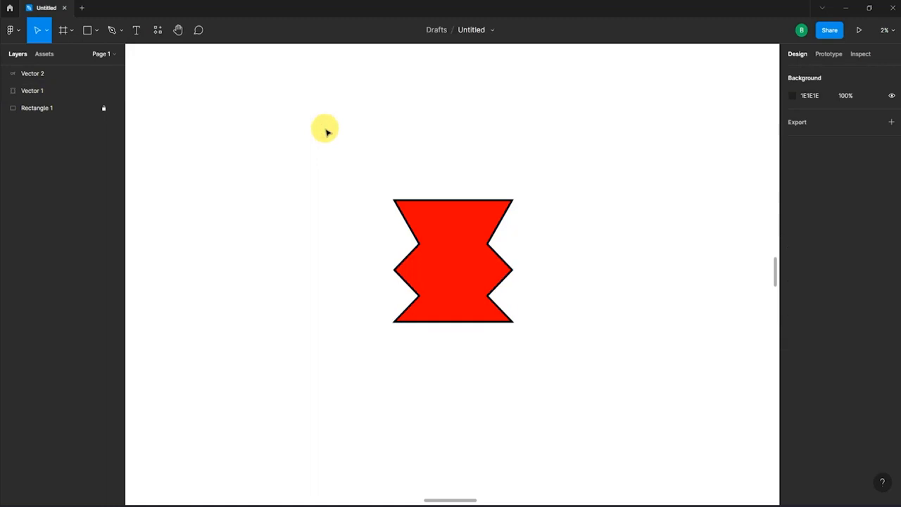